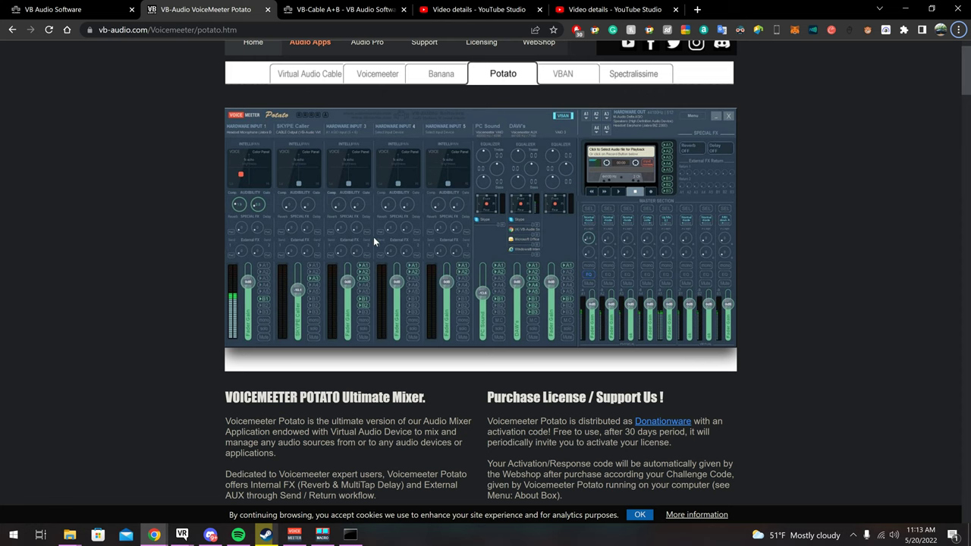
Step: Scroll the Voicemeeter Potato page down to the 3.0.2.2 ZIP Download and EXE Install buttons
scroll(279, 429, down, 2)
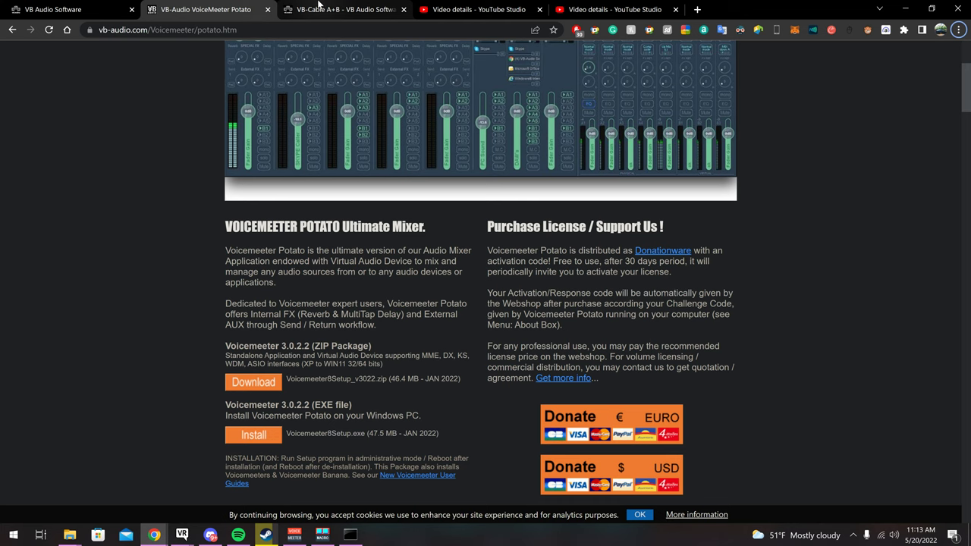
click(319, 8)
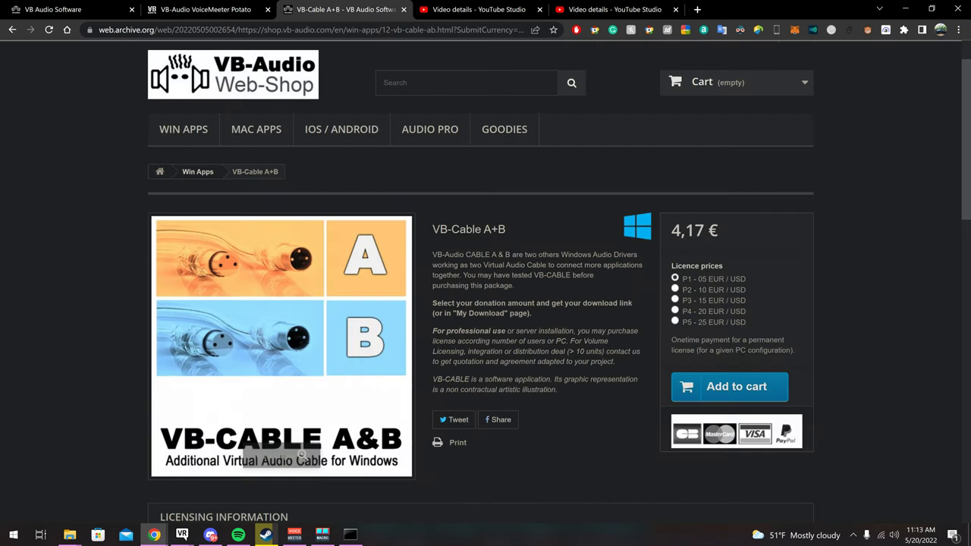
Step: Highlight the VB-Cable A+B title and the P1 - 05 EUR / USD price, then show the desktop
drag(514, 227, 498, 229)
drag(681, 279, 747, 279)
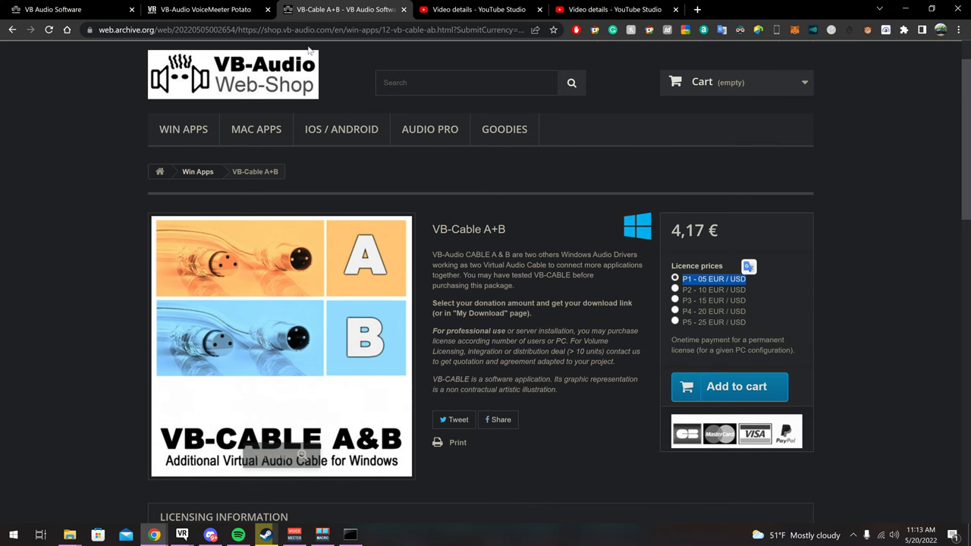
click(212, 9)
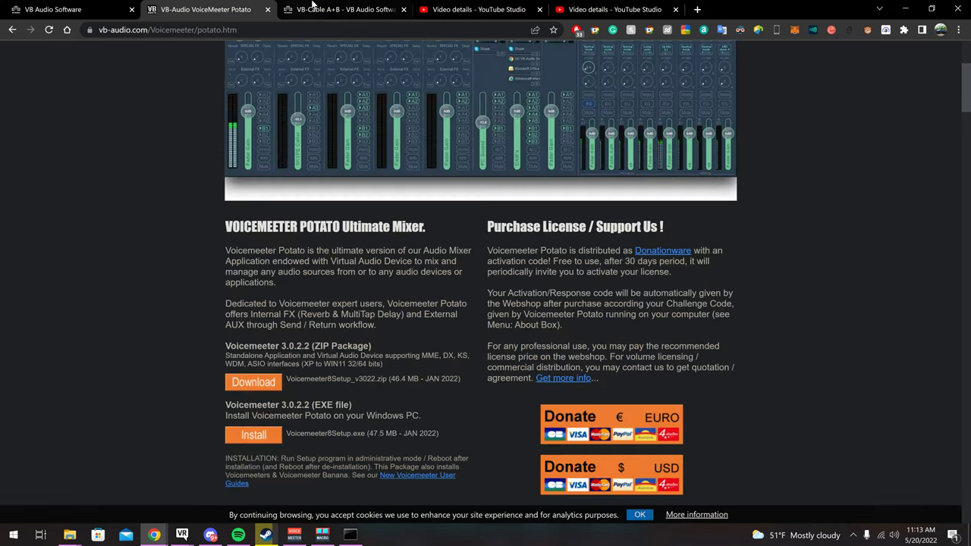
click(345, 8)
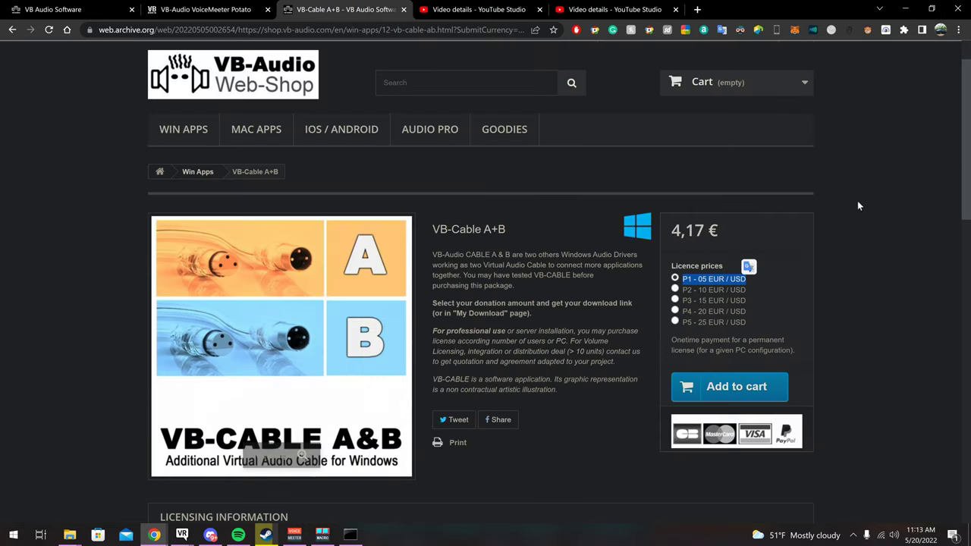
click(969, 535)
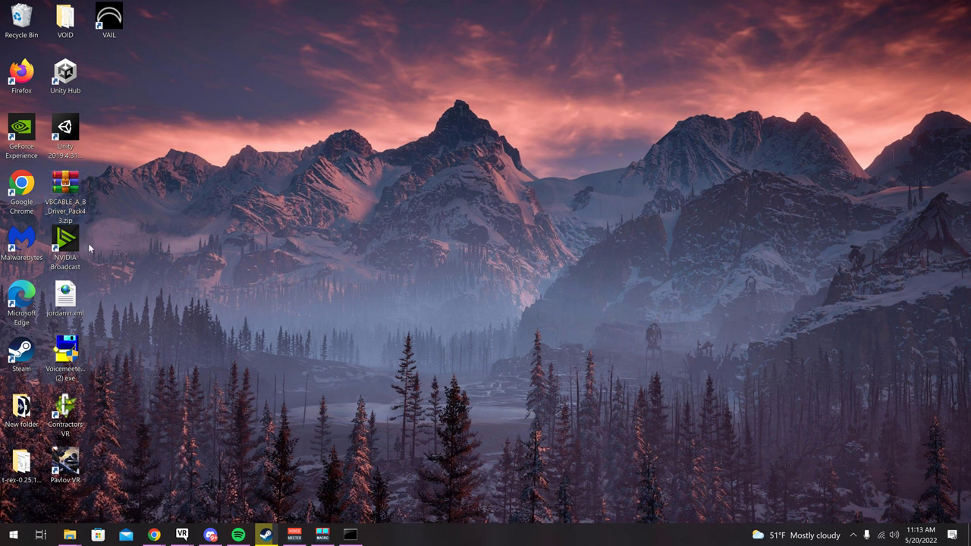
click(74, 363)
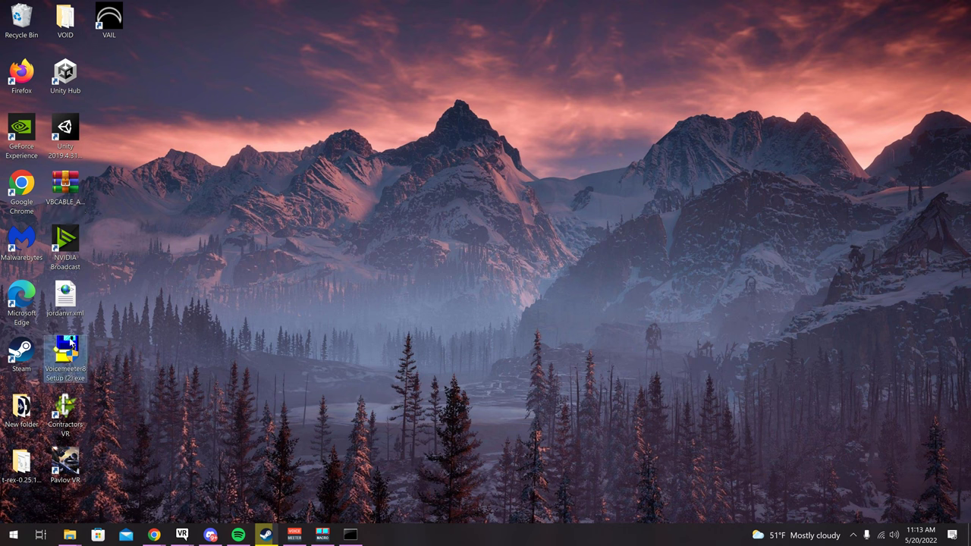
right_click(70, 339)
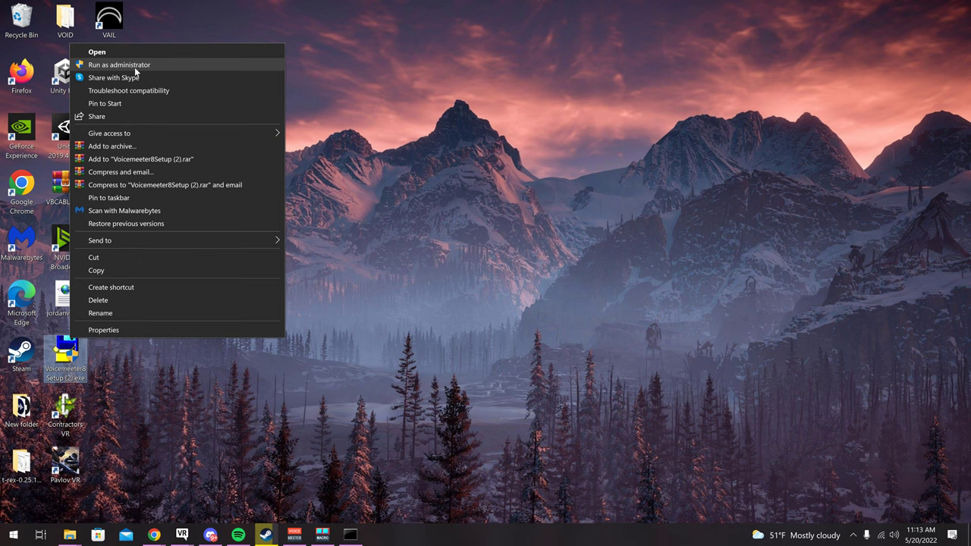
click(371, 80)
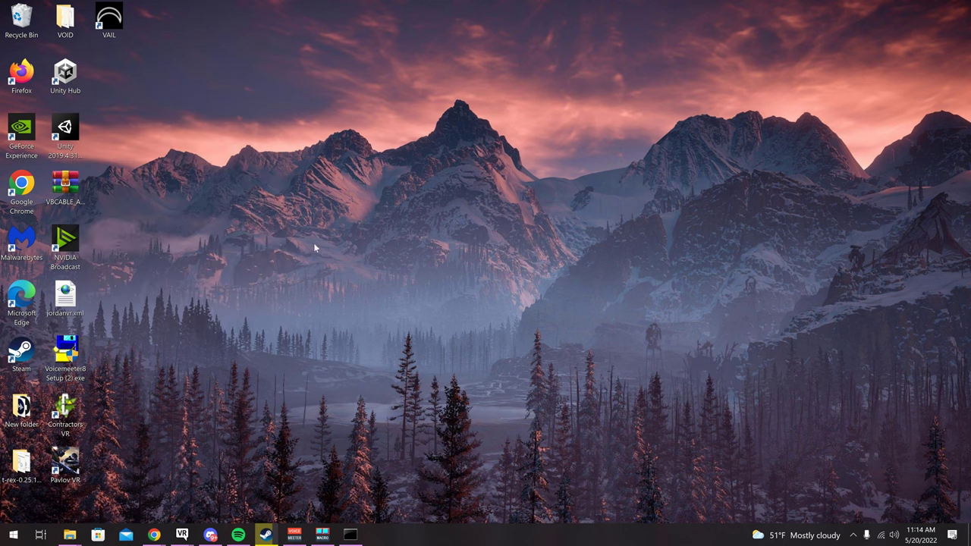
double_click(72, 188)
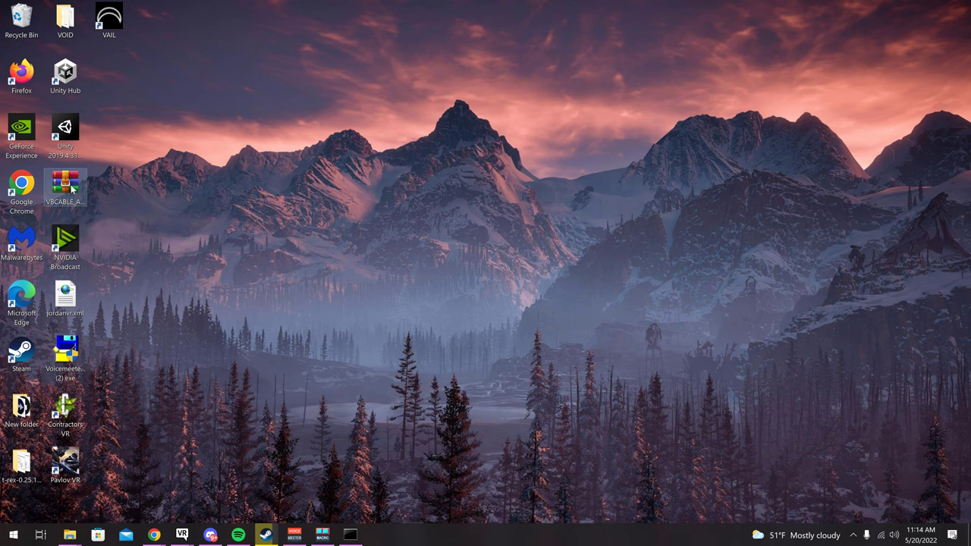
Step: Move the driver archive window aside, then close it without extracting
drag(194, 65, 309, 66)
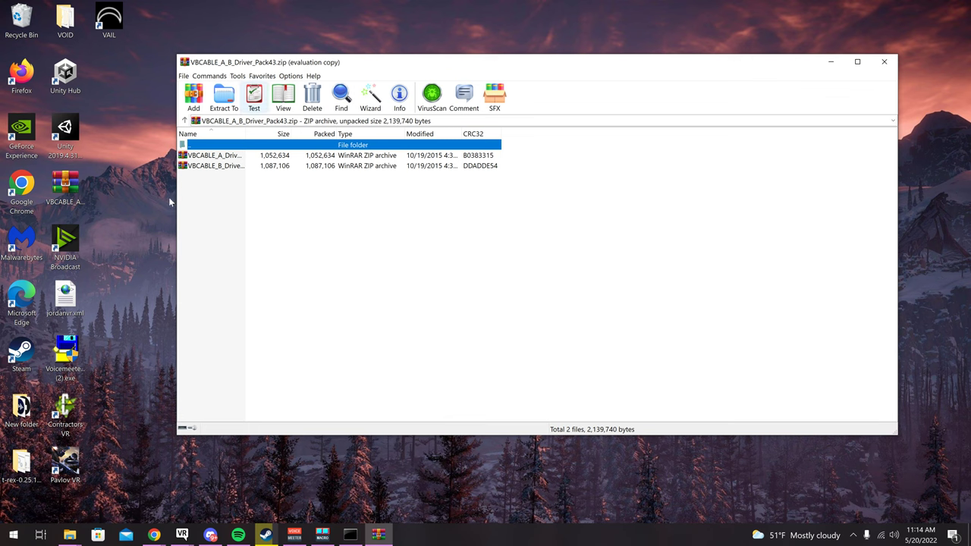
drag(208, 189, 222, 162)
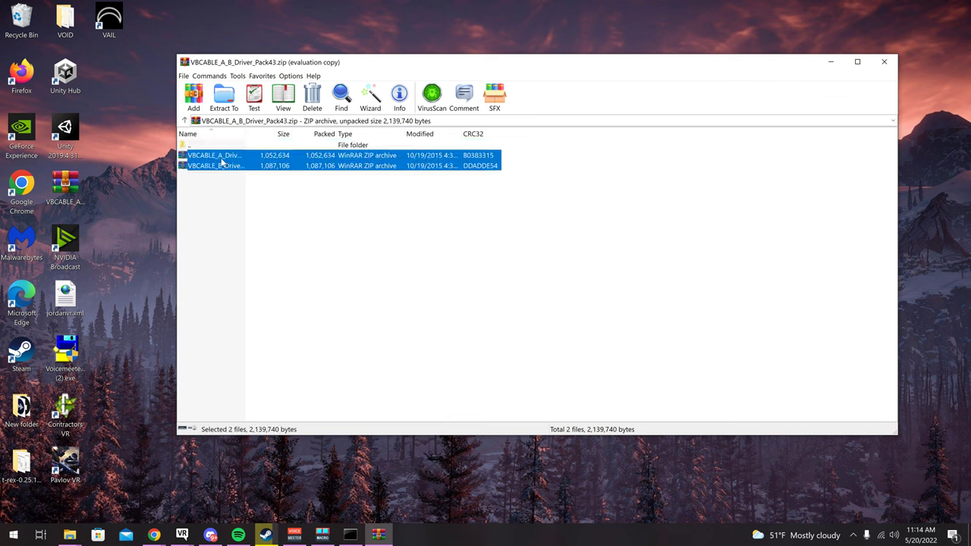
click(206, 213)
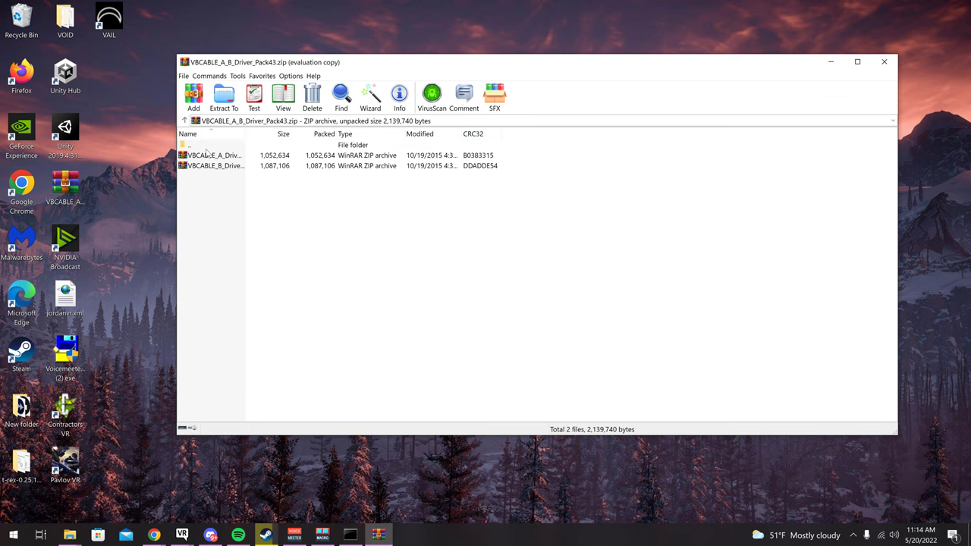
right_click(141, 164)
mouse_move(190, 271)
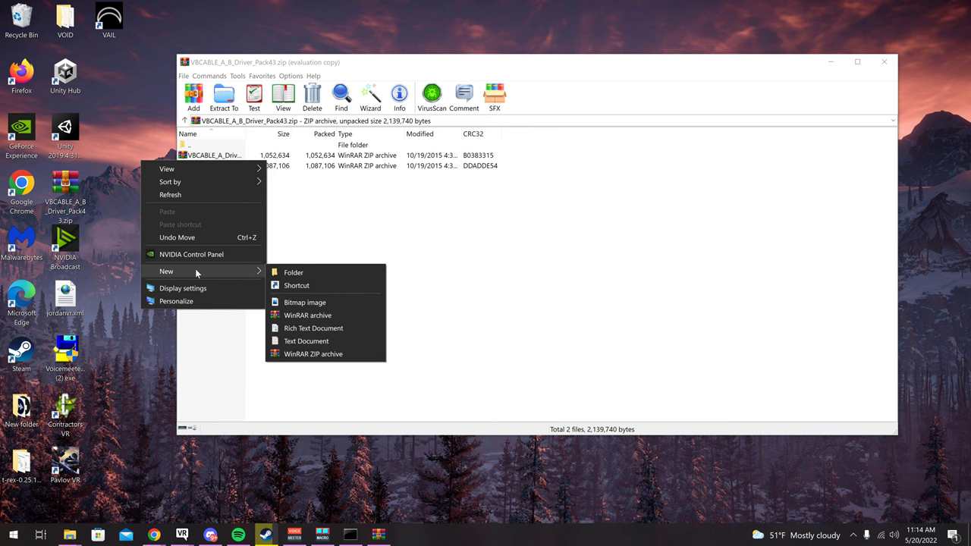
click(292, 273)
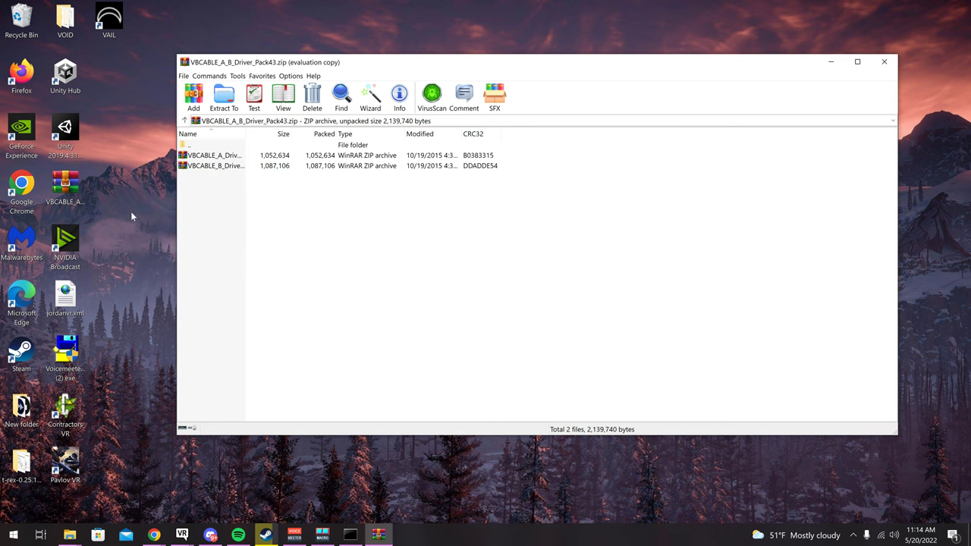
click(884, 61)
Step: Create desktop folders named cableA and CAbleB, placed side by side
right_click(356, 197)
mouse_move(409, 309)
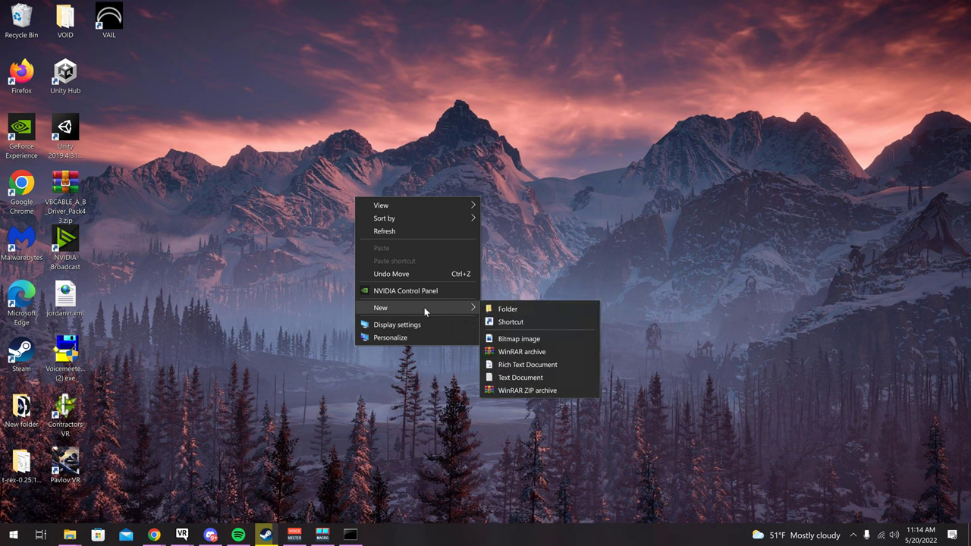
click(502, 308)
text(cableA)
key(Return)
right_click(500, 307)
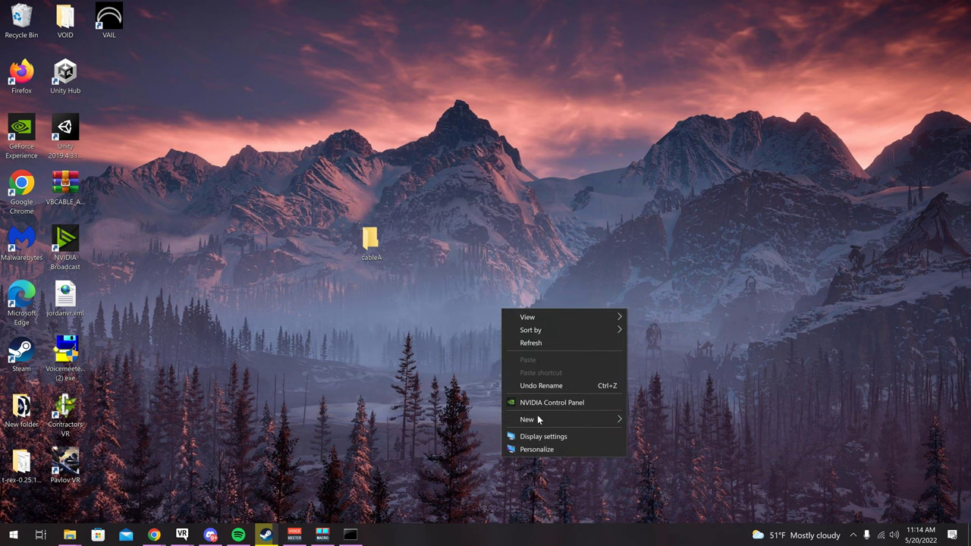
mouse_move(568, 419)
click(645, 419)
text(CAbleB)
key(Return)
drag(512, 348, 429, 258)
Step: Extract VBCABLE_A_Driver_Pack43.zip from the archive into the desktop cableA folder
double_click(66, 186)
drag(440, 70, 811, 126)
click(633, 209)
click(599, 152)
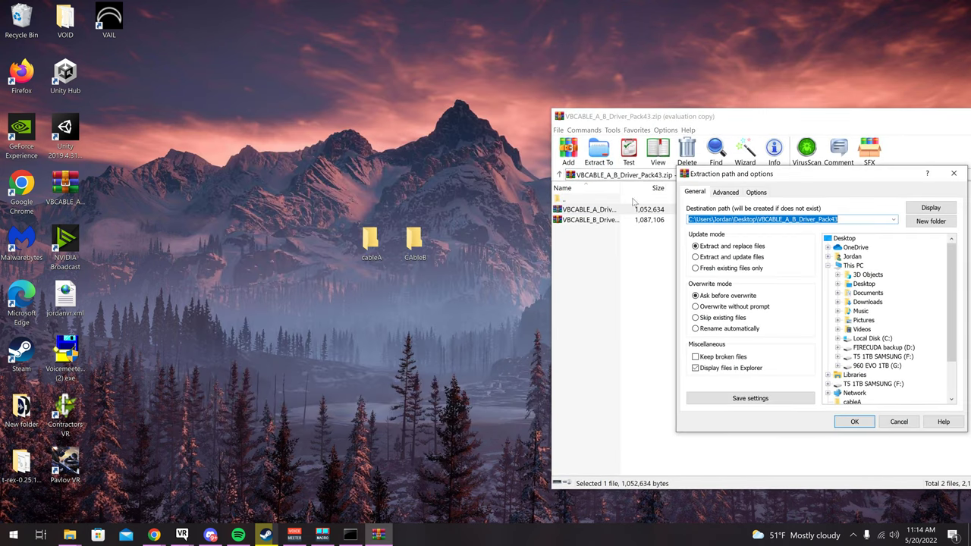
click(846, 238)
scroll(882, 356, down, 1)
click(852, 375)
click(854, 422)
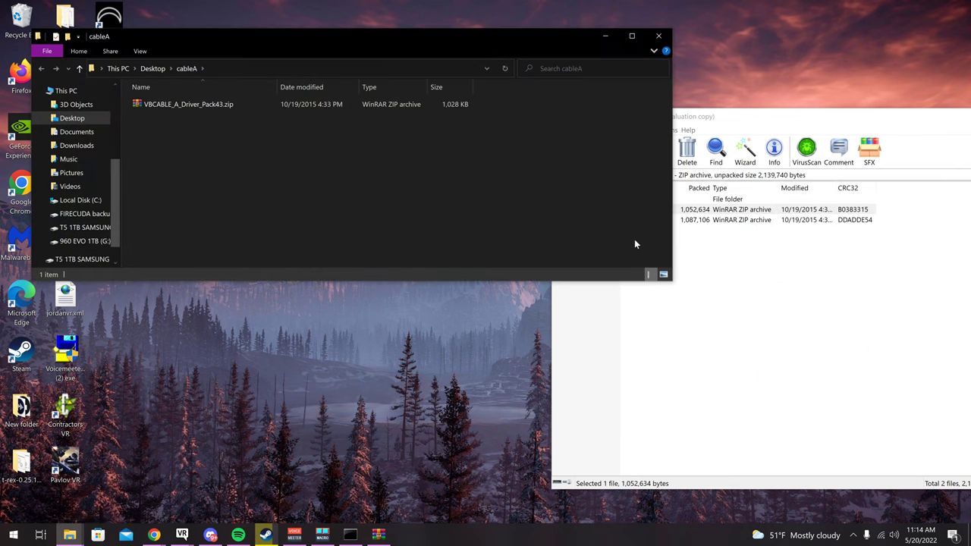
click(658, 35)
Step: Extract VBCABLE_B_Driver_Pack43.zip into the CAbleB folder and close the archive and folder windows
key(Down)
click(598, 167)
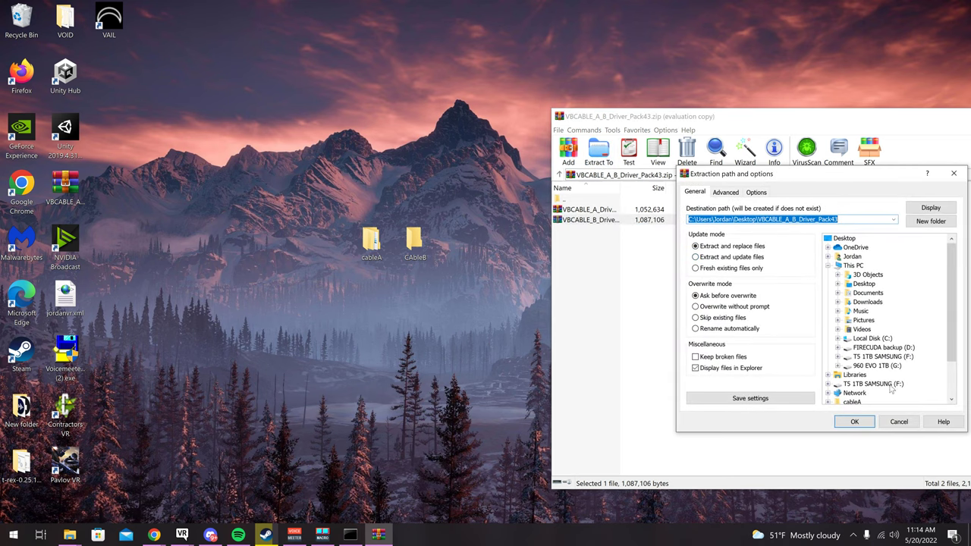
scroll(892, 383, down, 2)
click(851, 367)
click(854, 422)
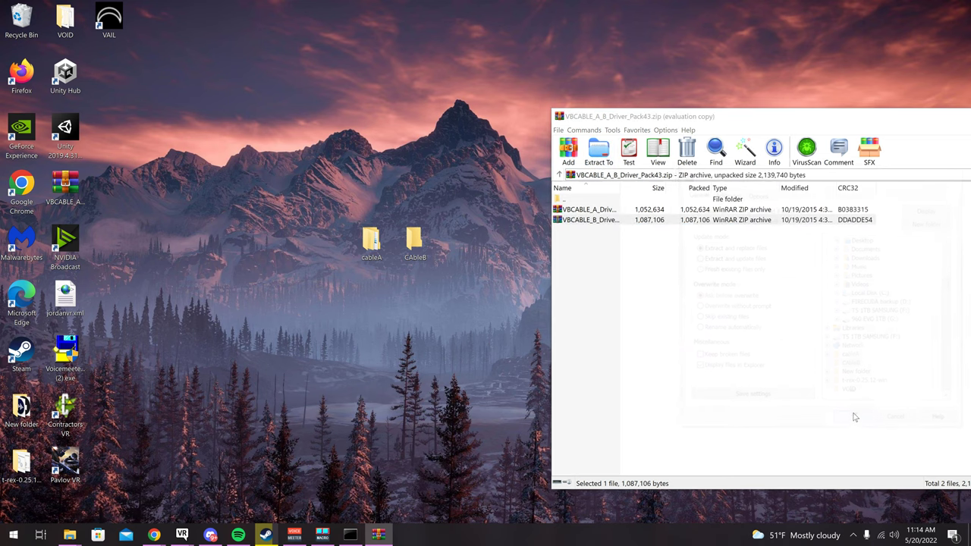
drag(728, 116, 427, 228)
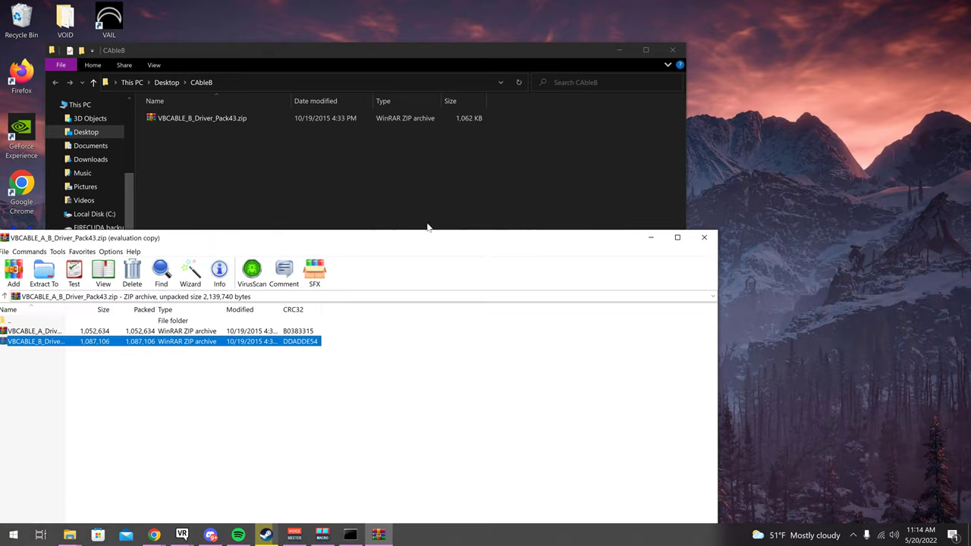
click(704, 238)
click(672, 50)
Step: Extract VBCABLE_A_Driver_Pack43.zip into the cableA folder
double_click(371, 239)
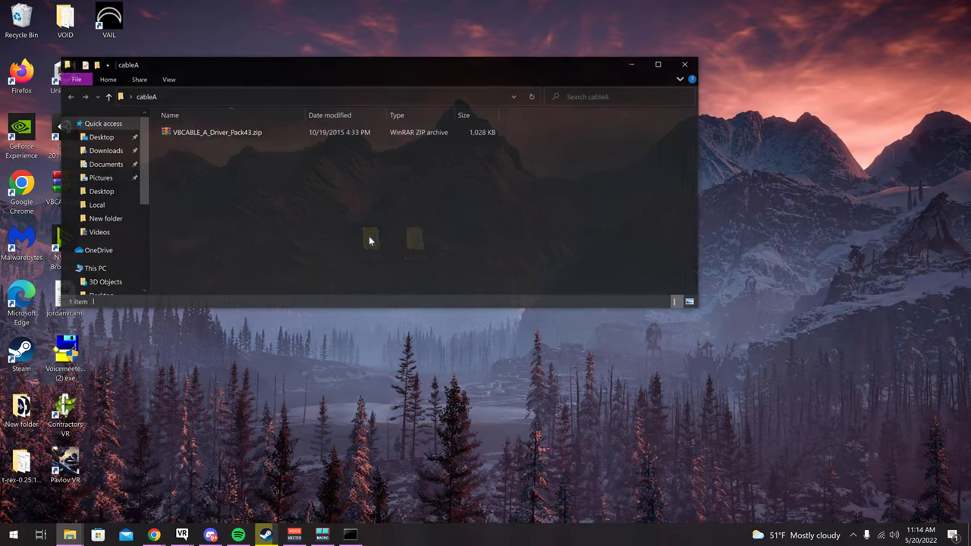
click(195, 134)
right_click(194, 134)
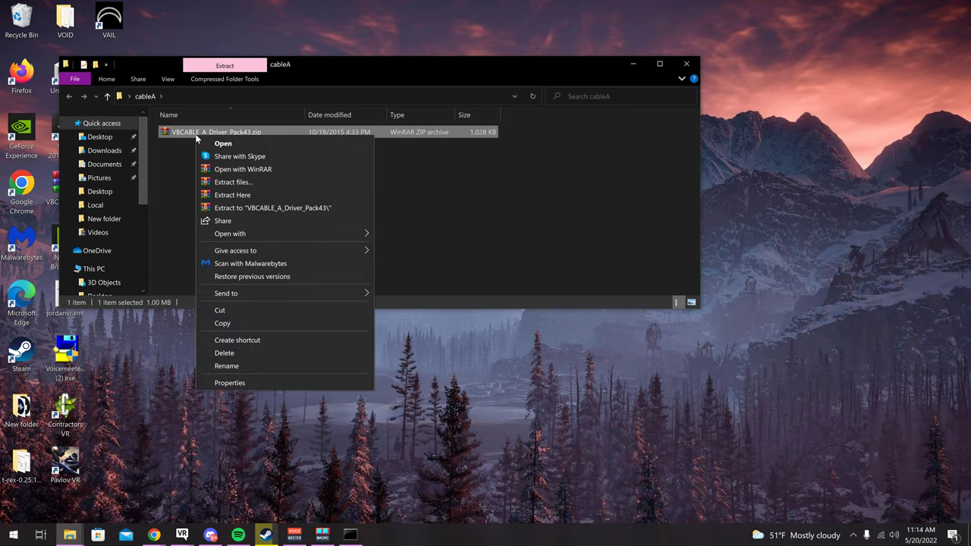
click(259, 195)
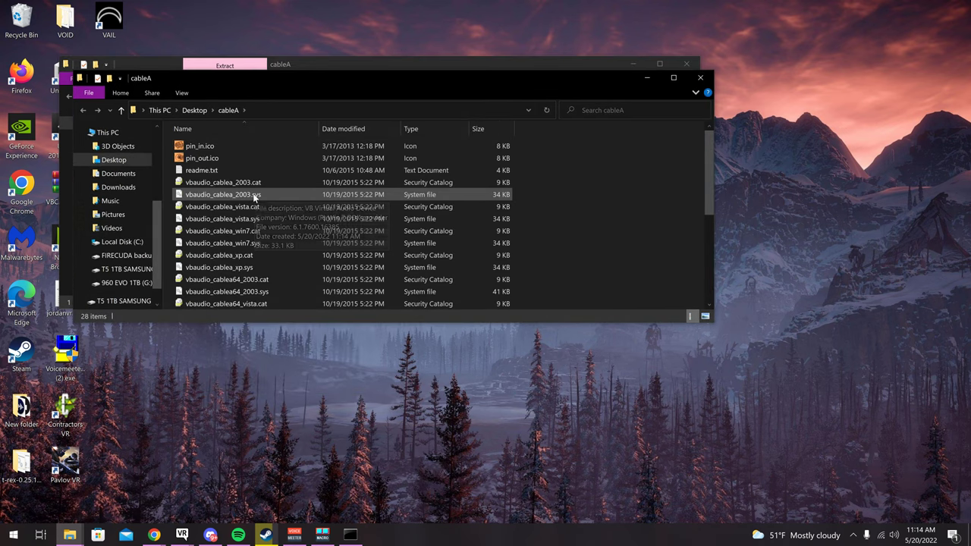
scroll(285, 217, down, 4)
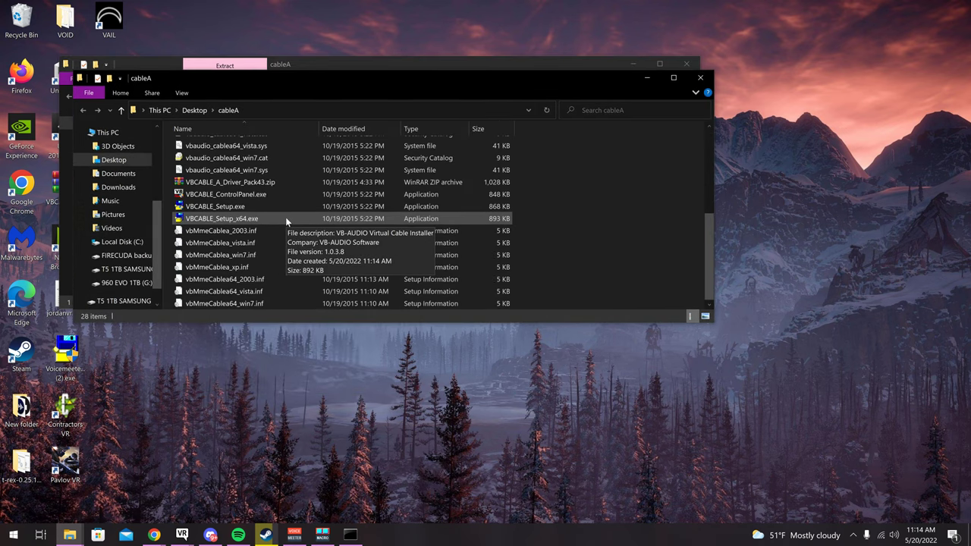
Step: Run VBCABLE_Setup_x64.exe as administrator, then close the installer and cableA windows
click(230, 218)
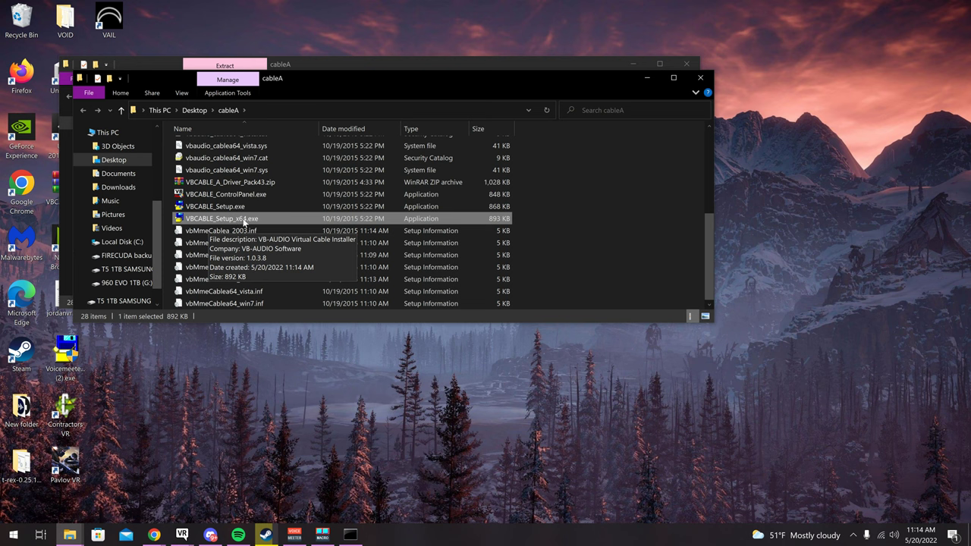
right_click(266, 221)
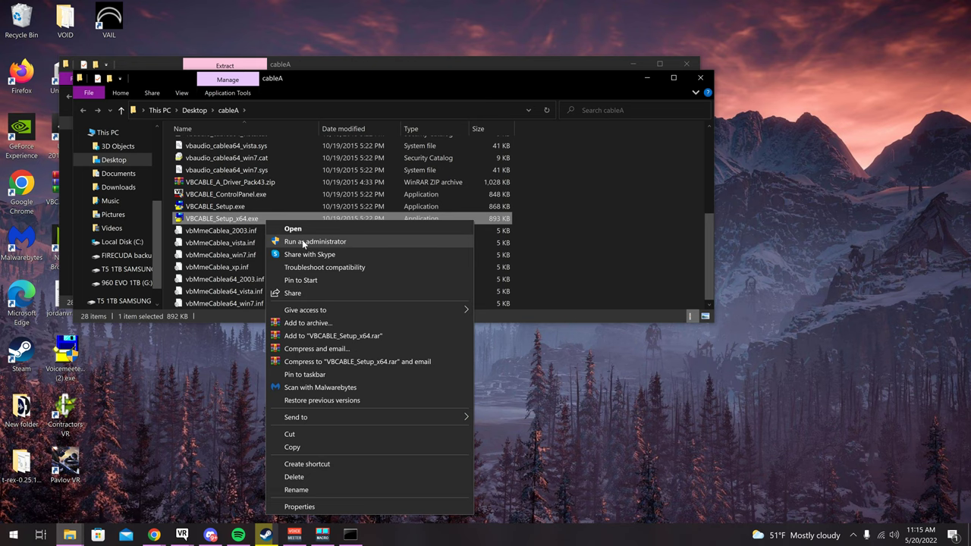
click(301, 239)
click(424, 345)
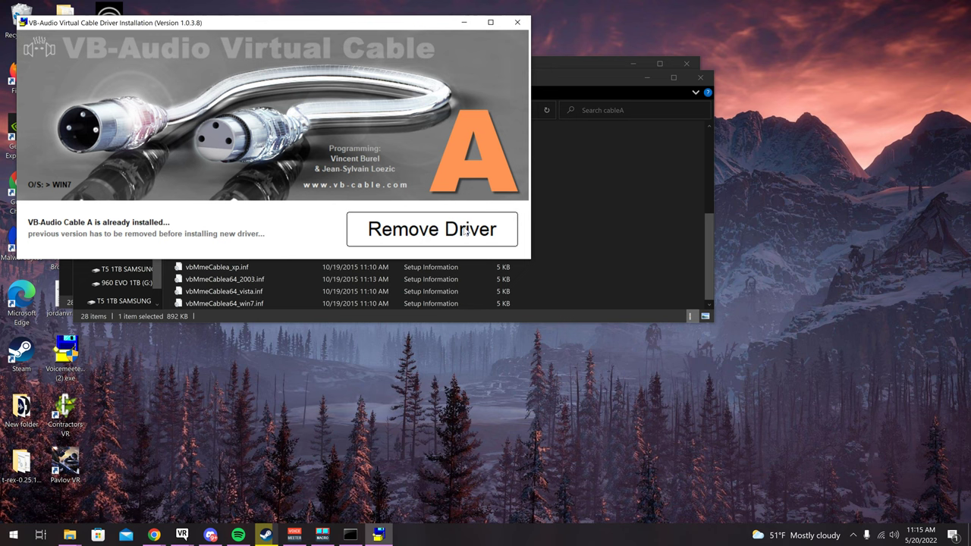
click(517, 22)
click(699, 78)
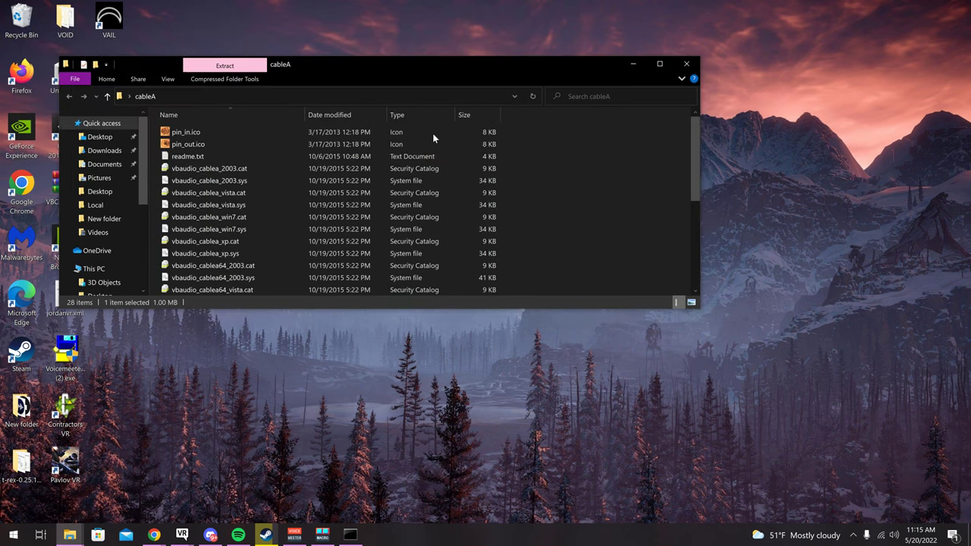
click(687, 63)
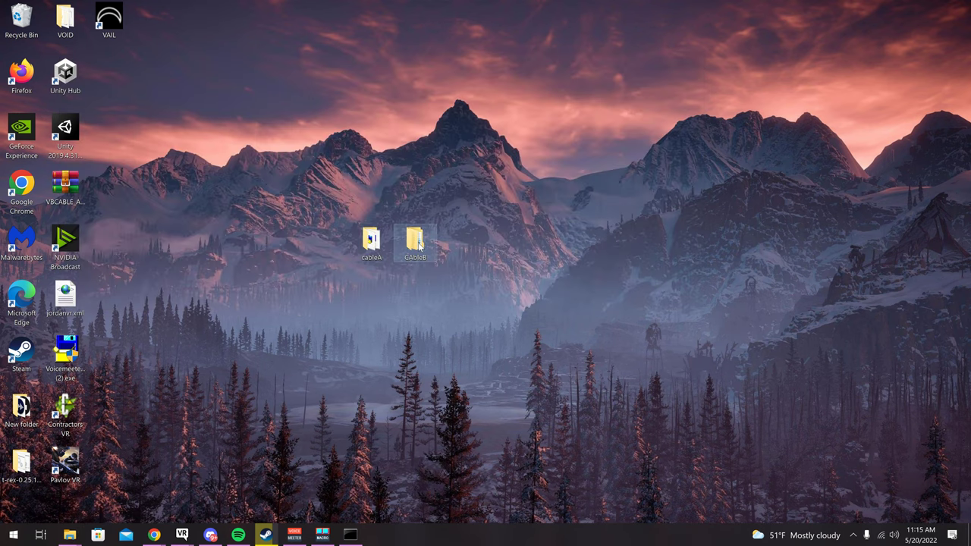
Step: Extract the Cable B driver pack zip here inside the CAbleB folder
double_click(416, 241)
right_click(238, 163)
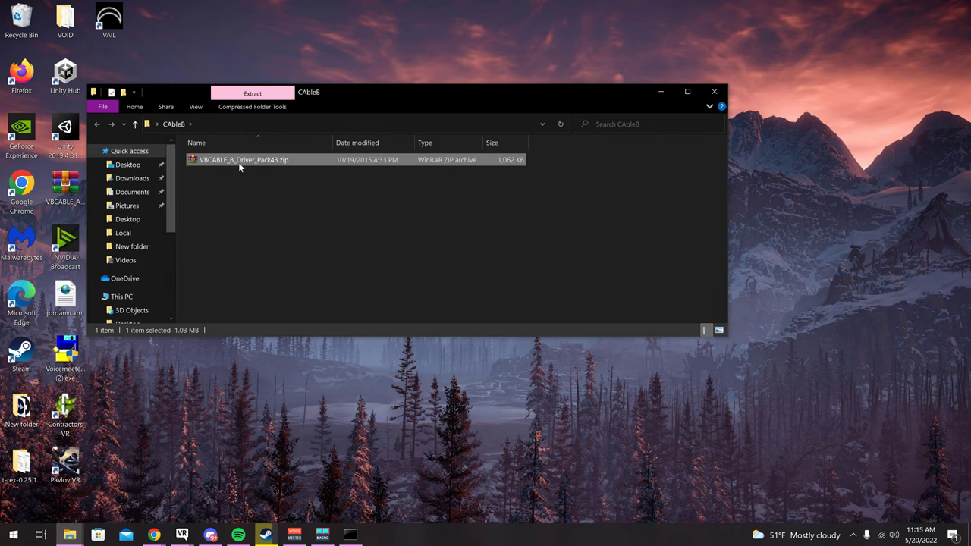
click(275, 224)
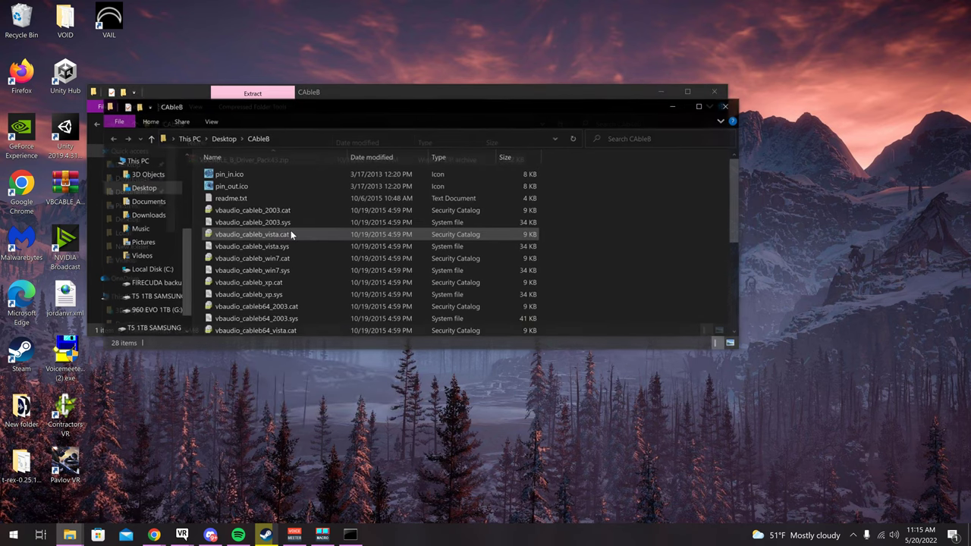
scroll(342, 233, down, 3)
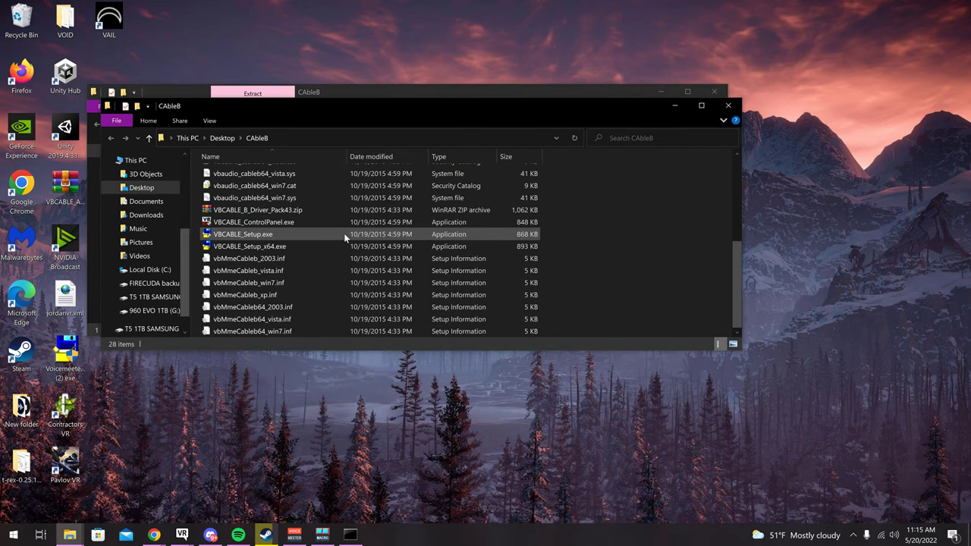
Step: Run CAbleB's VBCABLE_Setup_x64.exe as administrator, then close the installer and folder windows
click(237, 248)
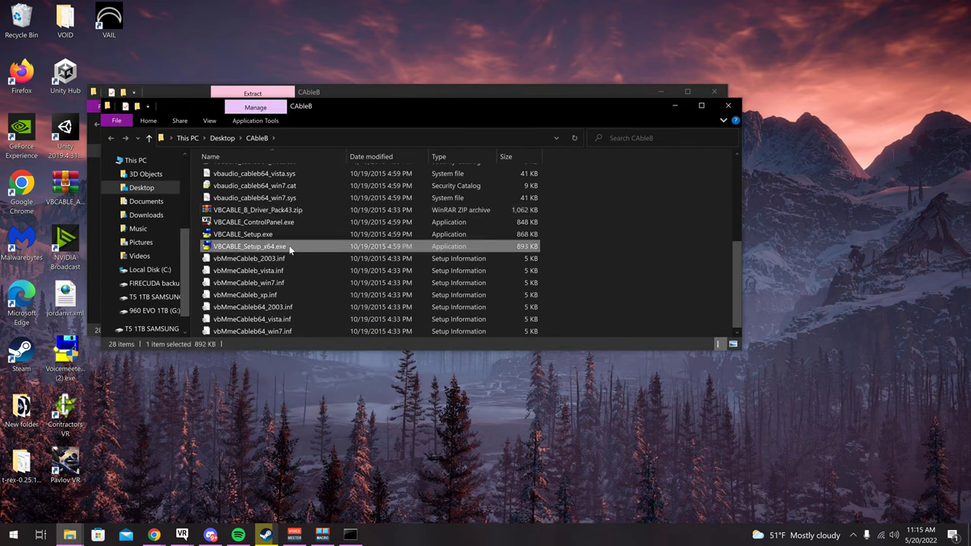
right_click(289, 250)
click(332, 253)
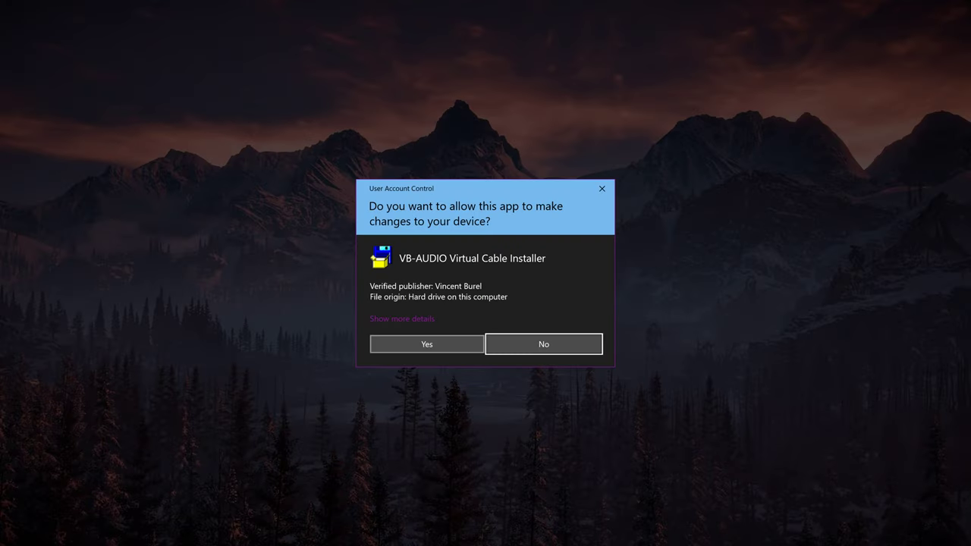
click(436, 344)
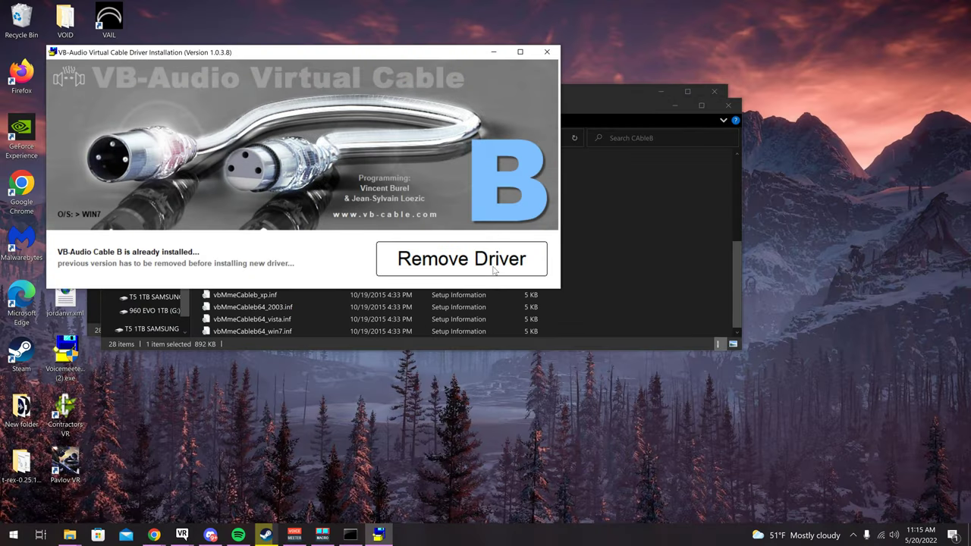
click(547, 54)
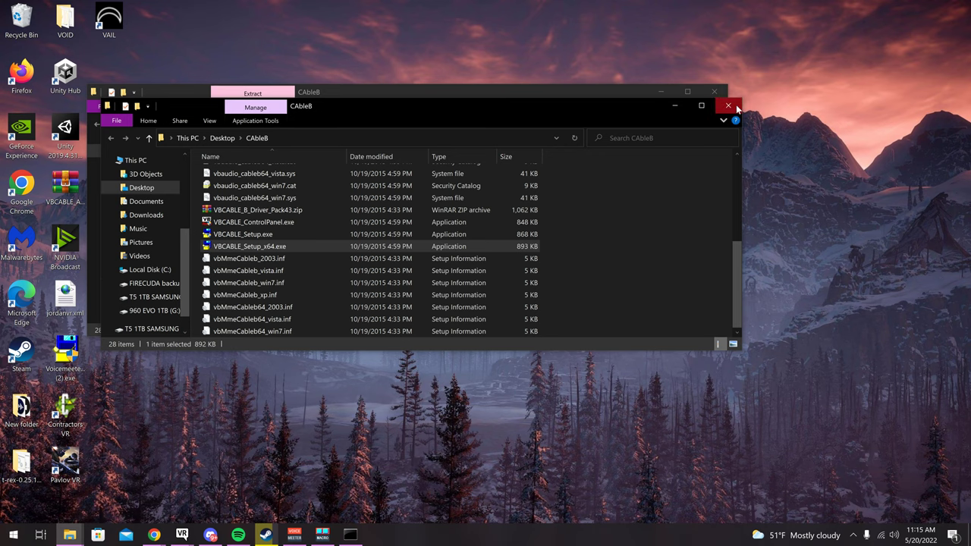
click(736, 104)
click(724, 91)
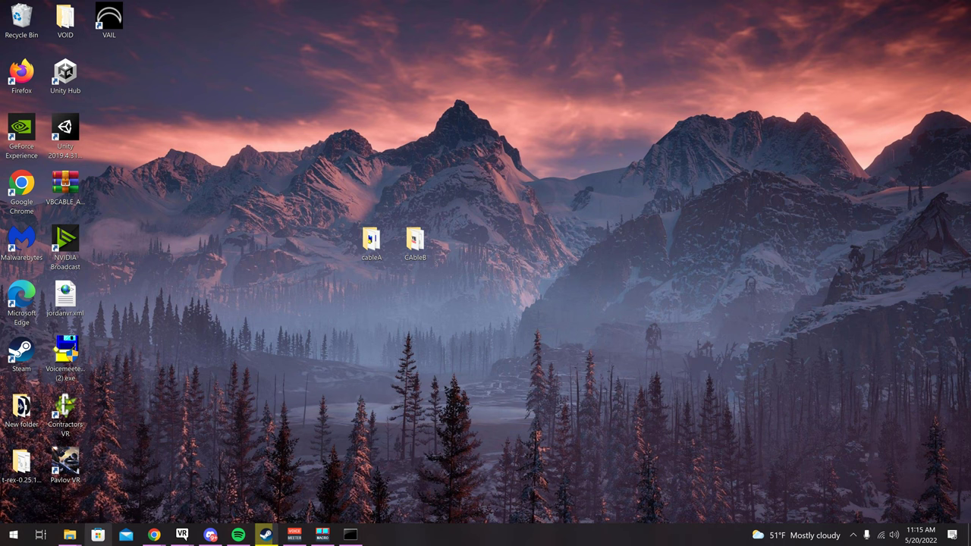
click(14, 535)
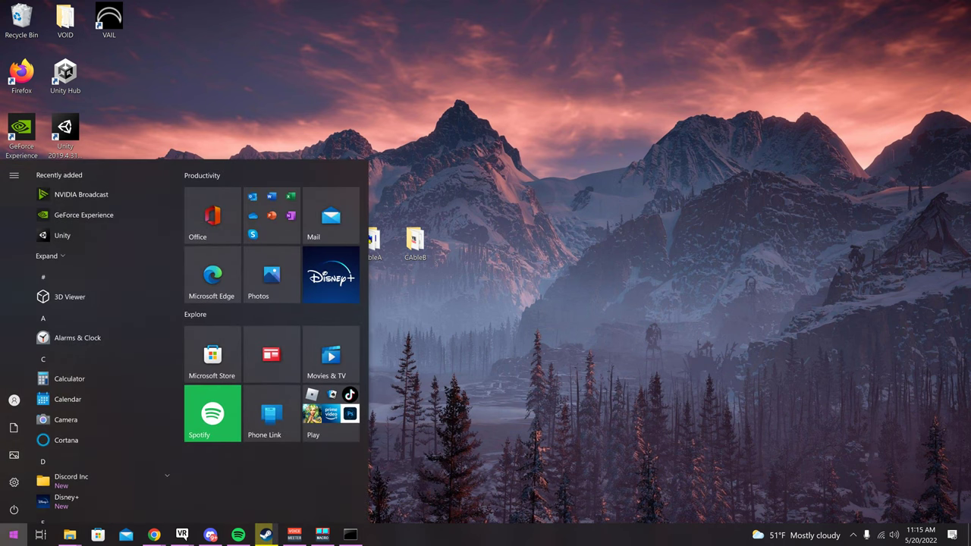
Step: Launch Control Panel via 'control' and go to Hardware and Sound > Sound
text(control)
key(Return)
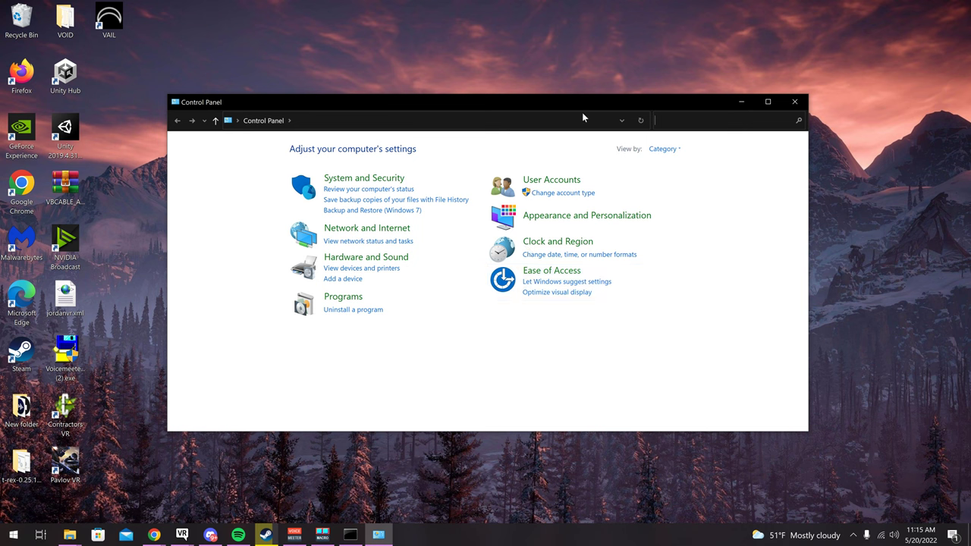
click(352, 261)
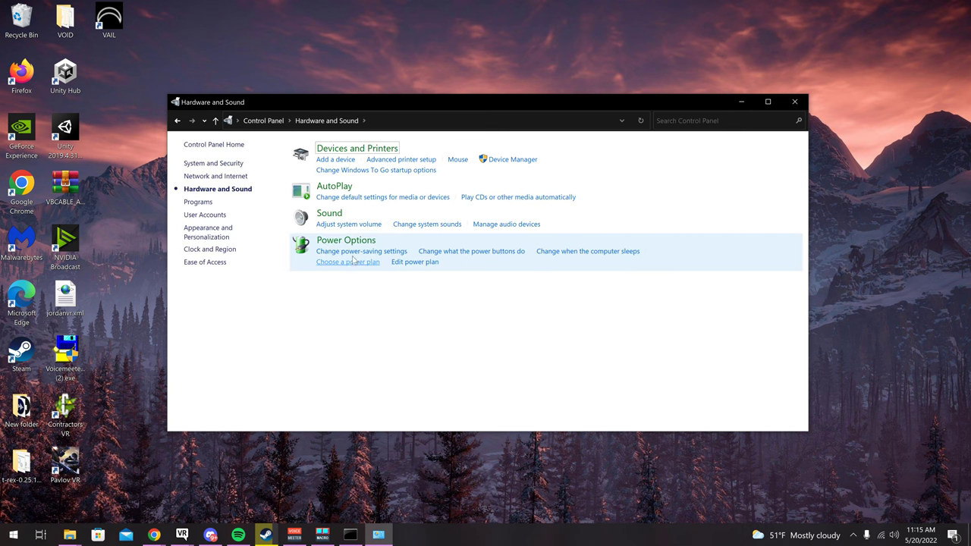
click(330, 213)
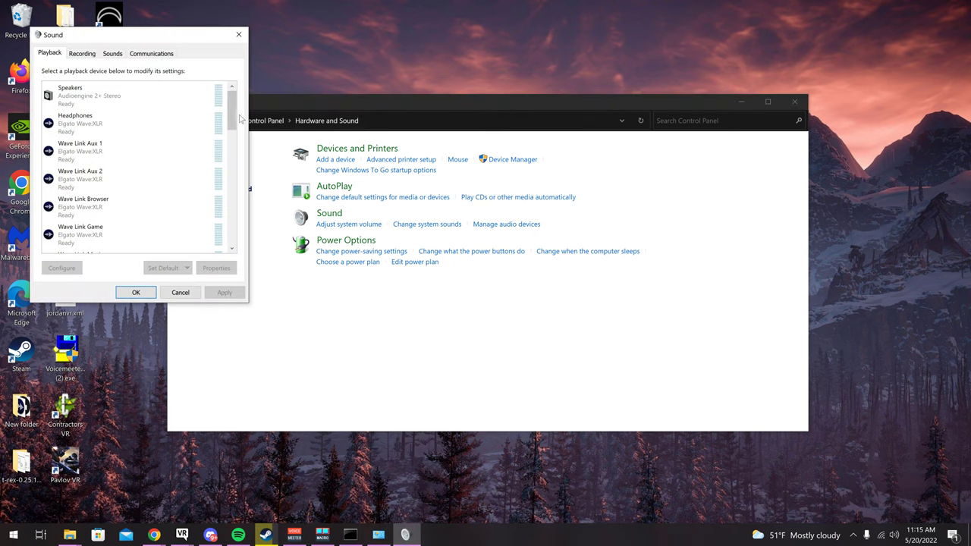
drag(232, 109, 230, 179)
Step: Set CABLE-A Input's default format to 16 bit, 48000 Hz (DVD Quality)
click(95, 178)
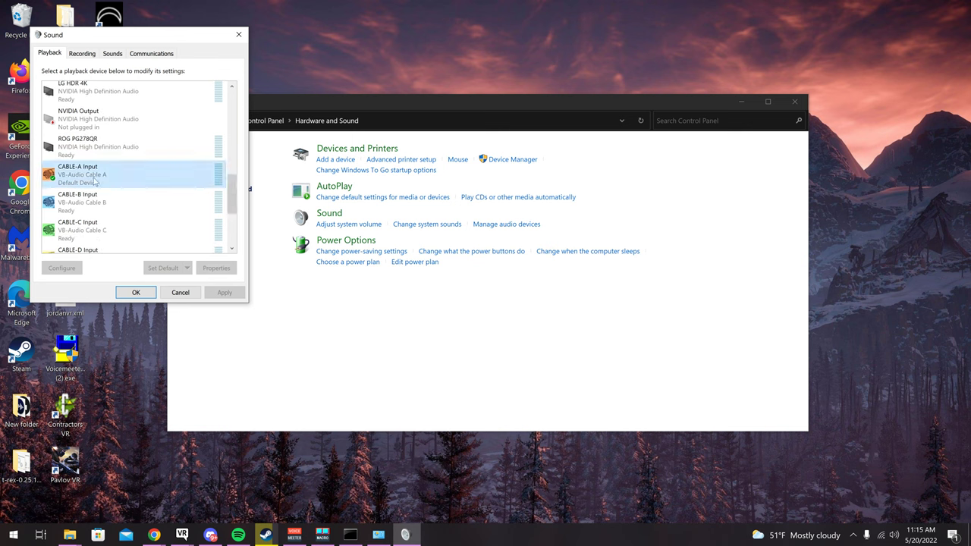
click(217, 267)
click(120, 96)
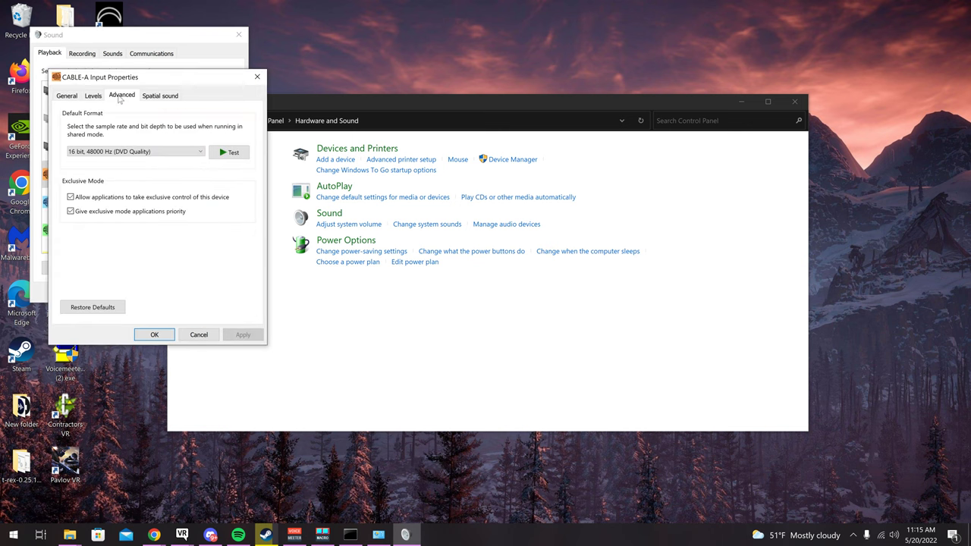
click(81, 154)
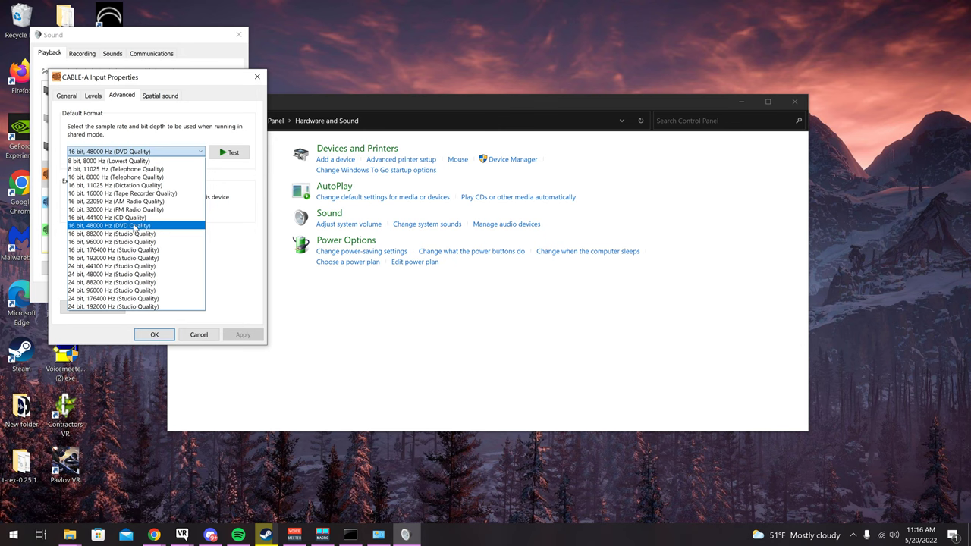
click(128, 226)
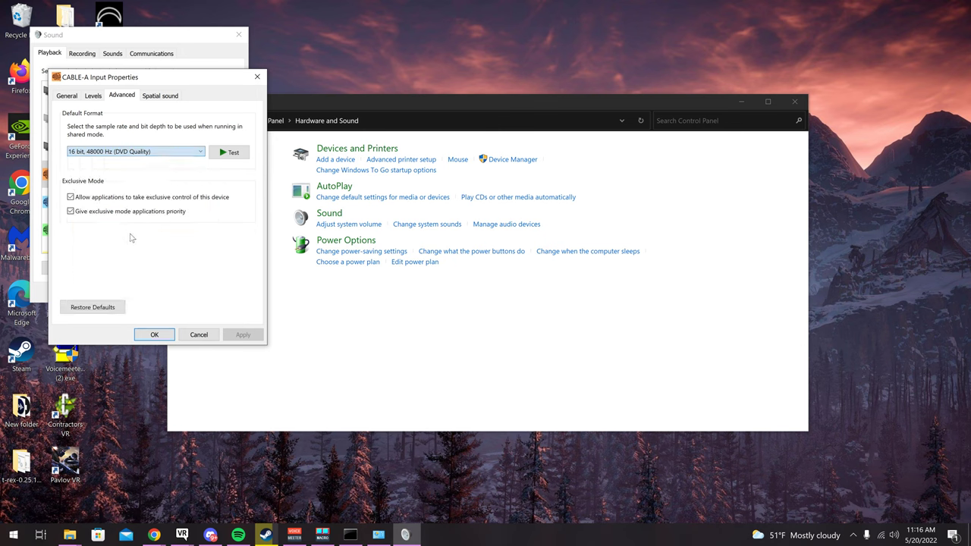
click(151, 335)
Step: Check CABLE-B Input's advanced format and confirm it
click(182, 202)
click(216, 267)
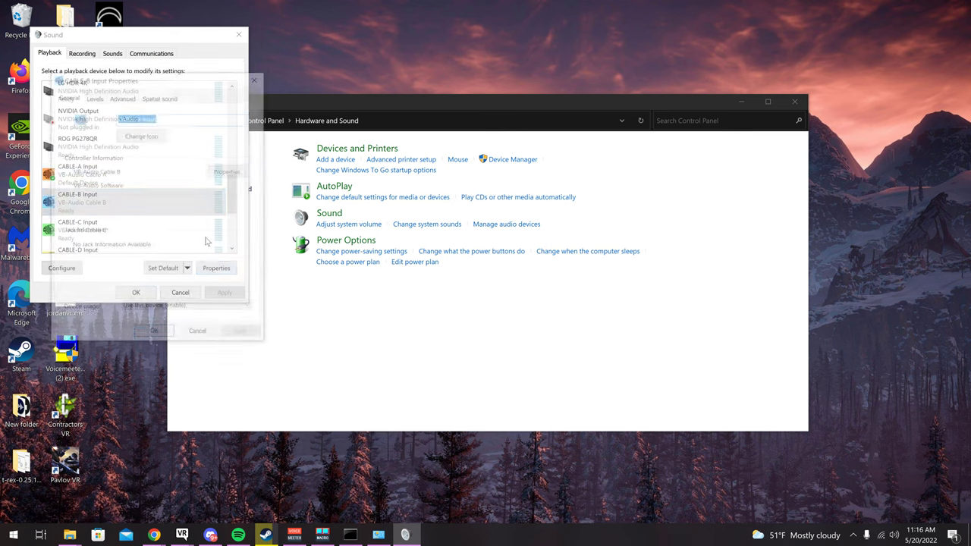
click(121, 94)
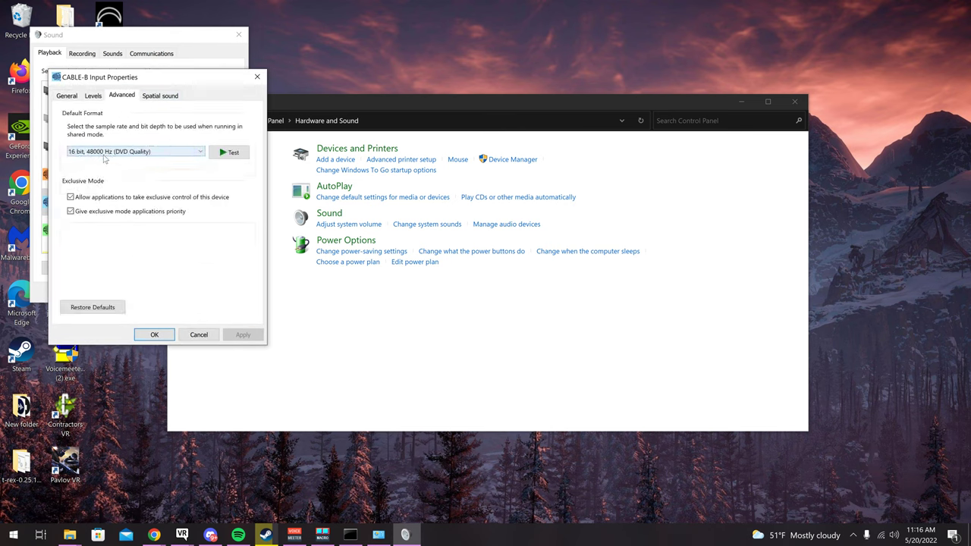
click(154, 335)
Step: Scroll the playback list and pick through the CABLE-C and CABLE-D inputs
scroll(114, 214, down, 2)
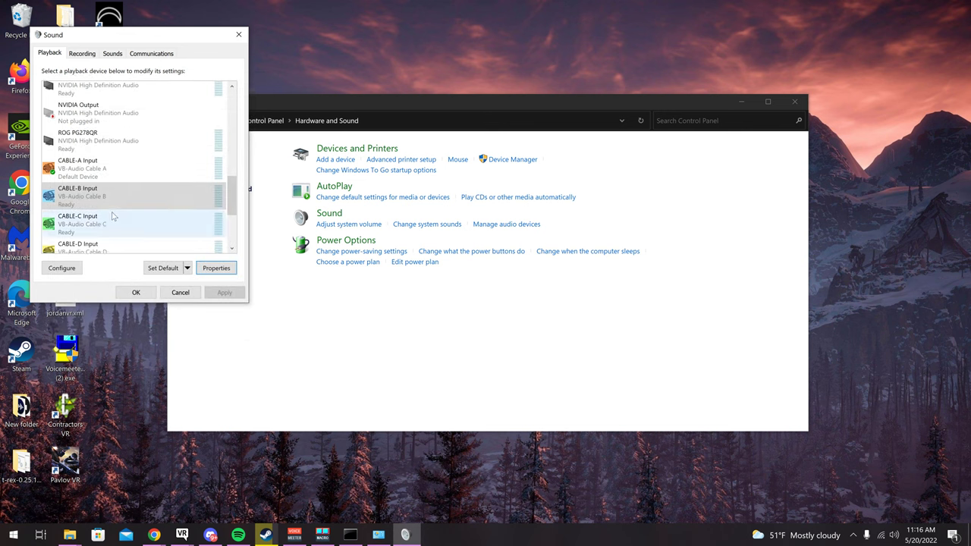
scroll(229, 191, down, 2)
click(121, 165)
click(122, 193)
click(113, 166)
click(114, 193)
click(110, 170)
scroll(167, 218, down, 1)
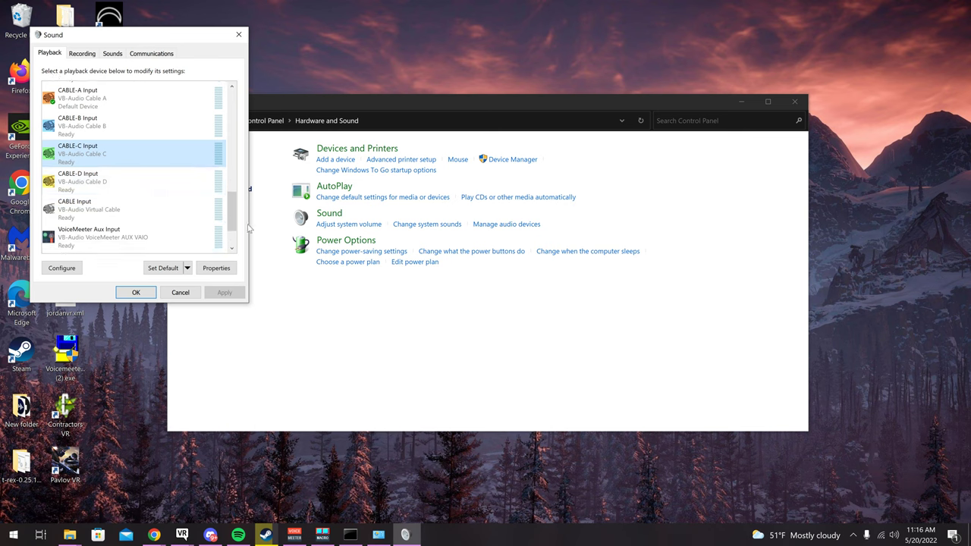
scroll(236, 221, down, 3)
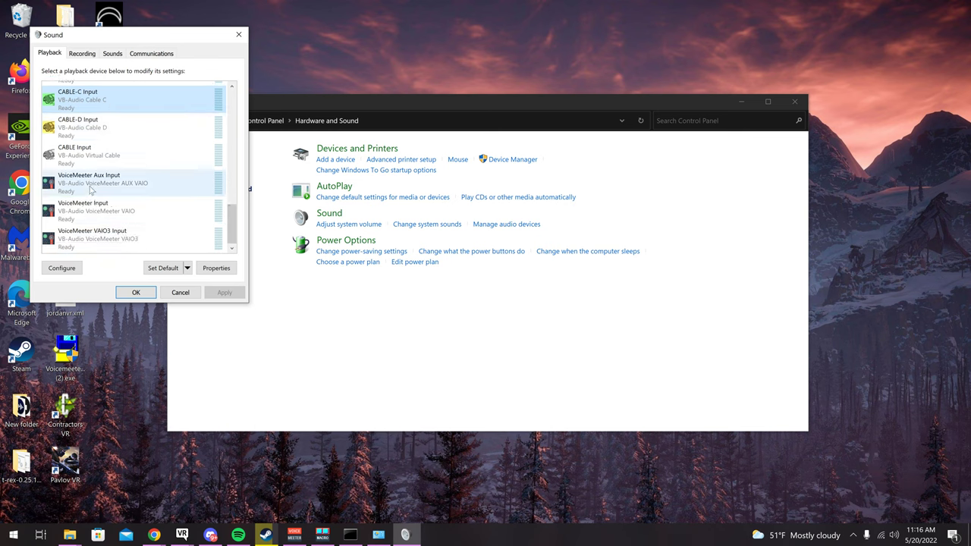
Step: Verify the VoiceMeeter Aux Input and VoiceMeeter Input default formats and confirm
click(90, 190)
click(204, 268)
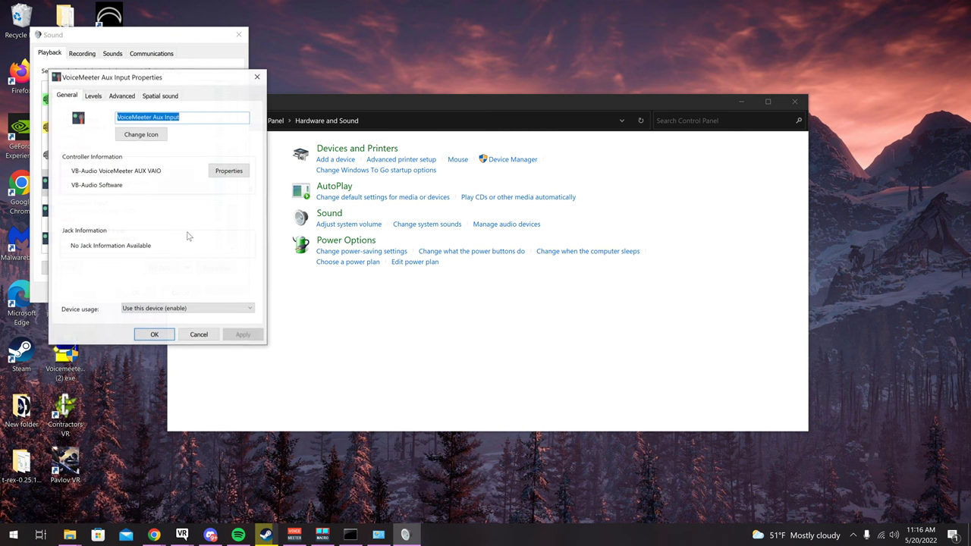
click(122, 96)
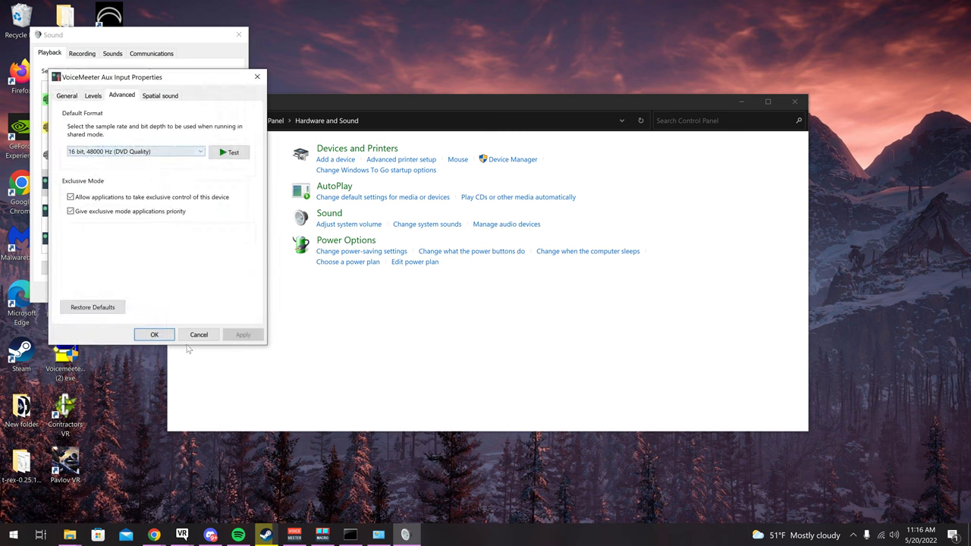
click(154, 334)
click(129, 210)
double_click(129, 210)
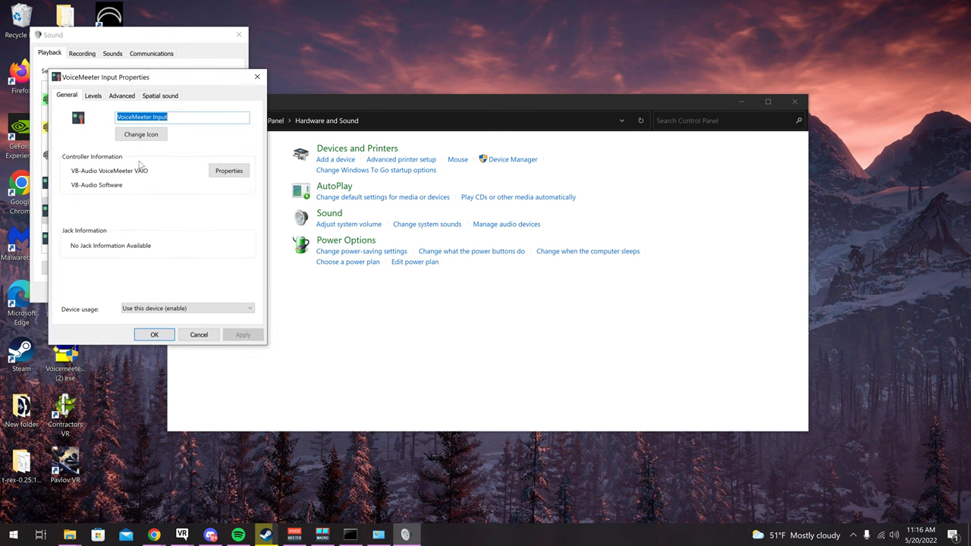
click(128, 92)
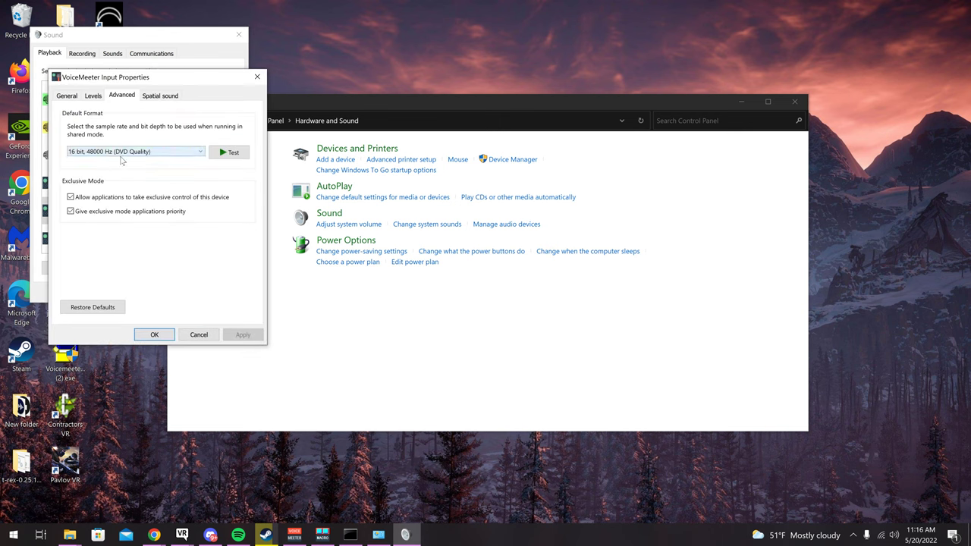
click(154, 335)
Step: Verify VoiceMeeter VAIO3 Input's default format, then reselect CABLE-A Input
double_click(105, 238)
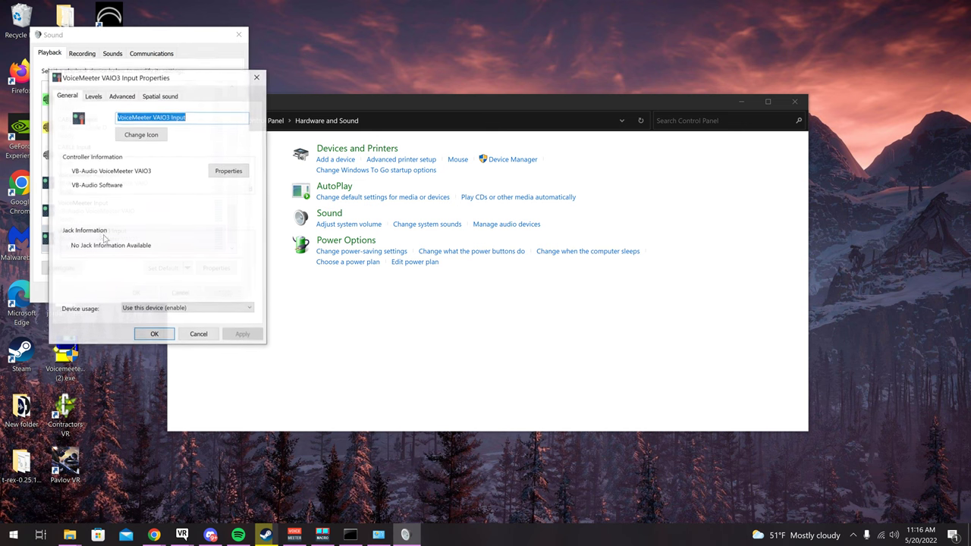
click(121, 96)
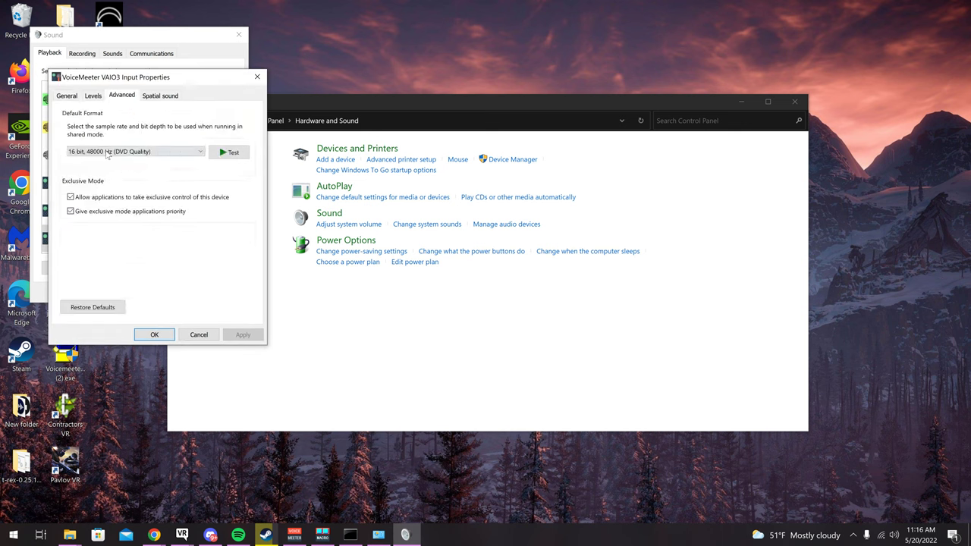
click(154, 334)
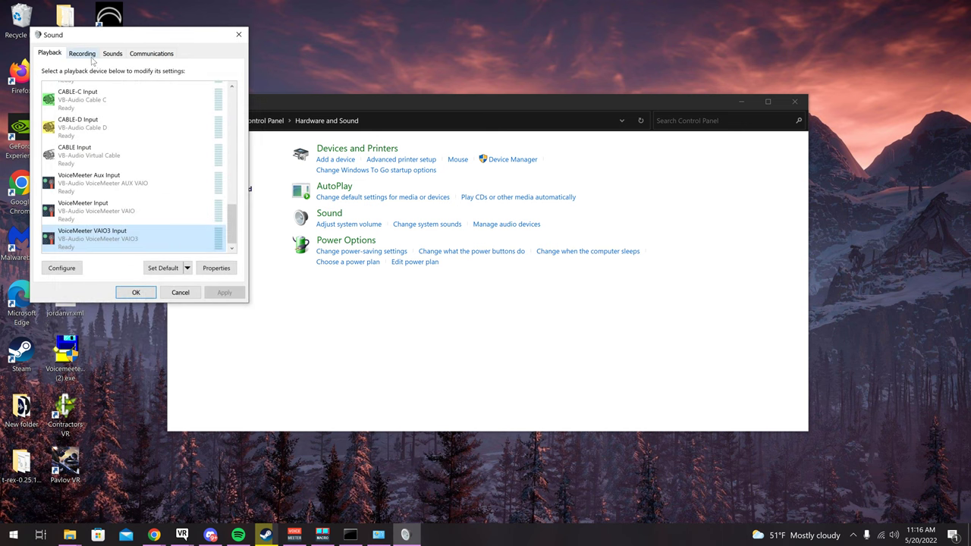
scroll(228, 204, up, 2)
drag(229, 204, 229, 190)
click(167, 215)
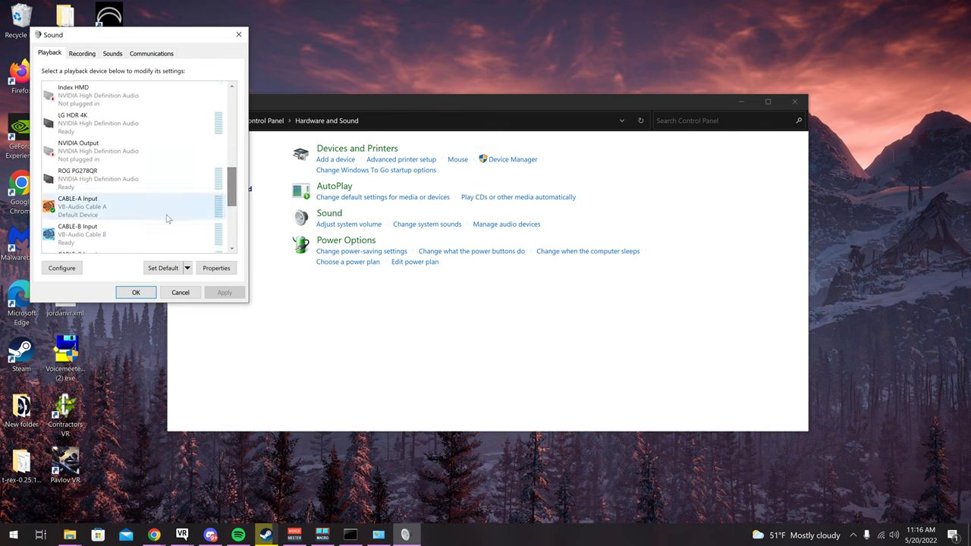
click(85, 54)
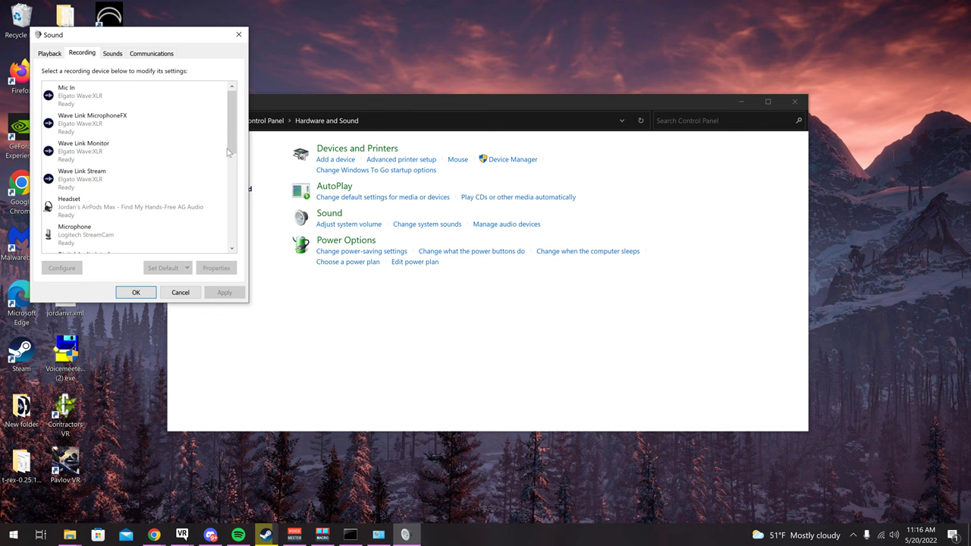
Step: Set CABLE-A Output's default format to 2 channel, 16 bit, 48000 Hz (DVD Quality)
drag(232, 122, 229, 162)
double_click(160, 169)
click(145, 99)
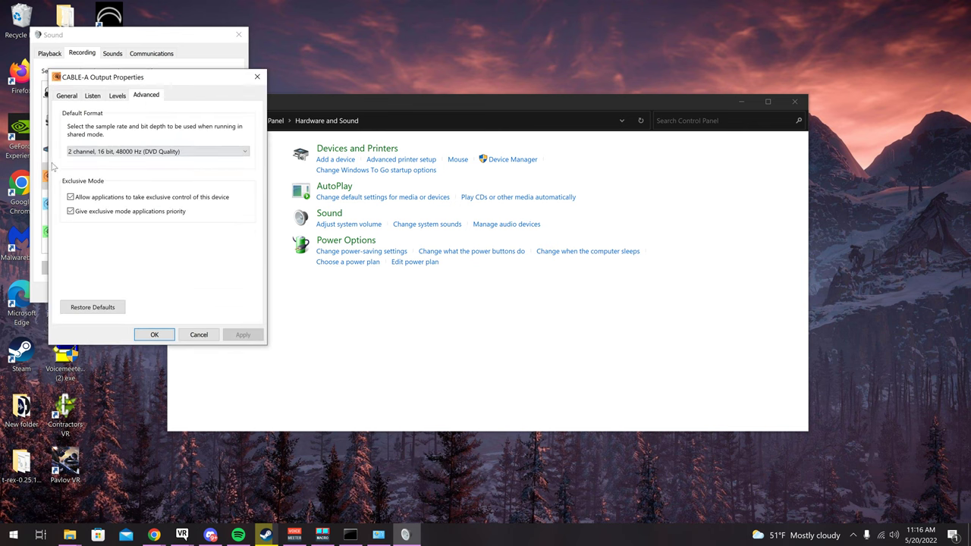
click(89, 156)
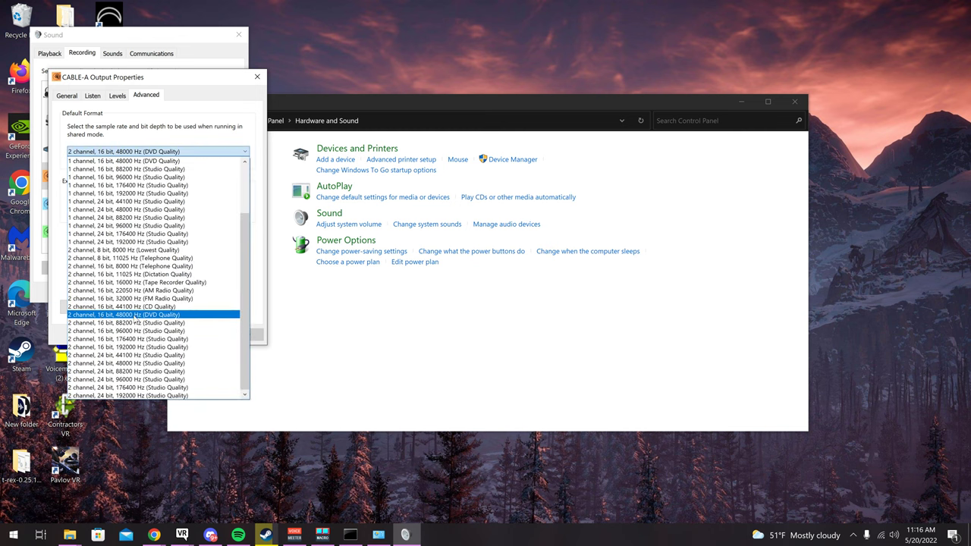
click(162, 317)
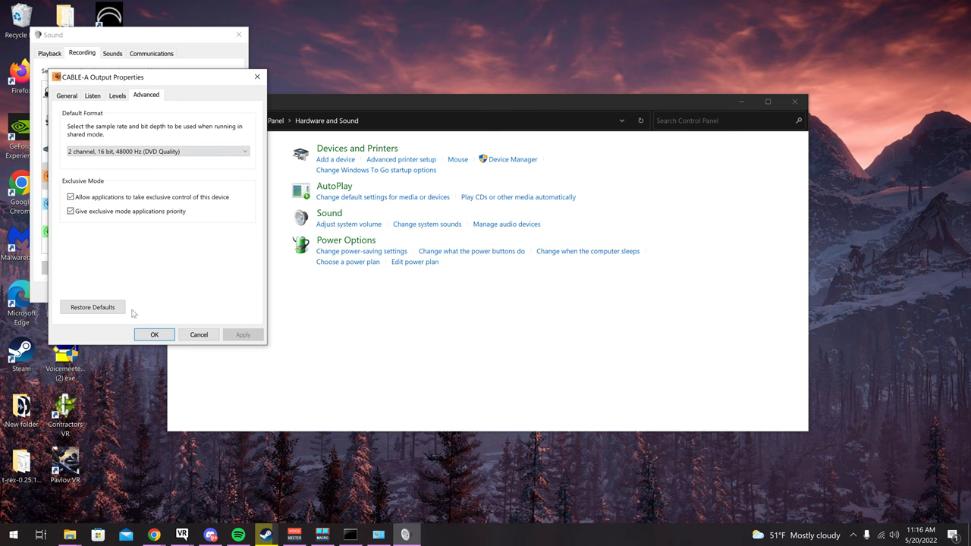
click(154, 335)
Step: Verify the CABLE-B Output and VoiceMeeter Aux Output default formats and confirm
double_click(119, 206)
click(145, 96)
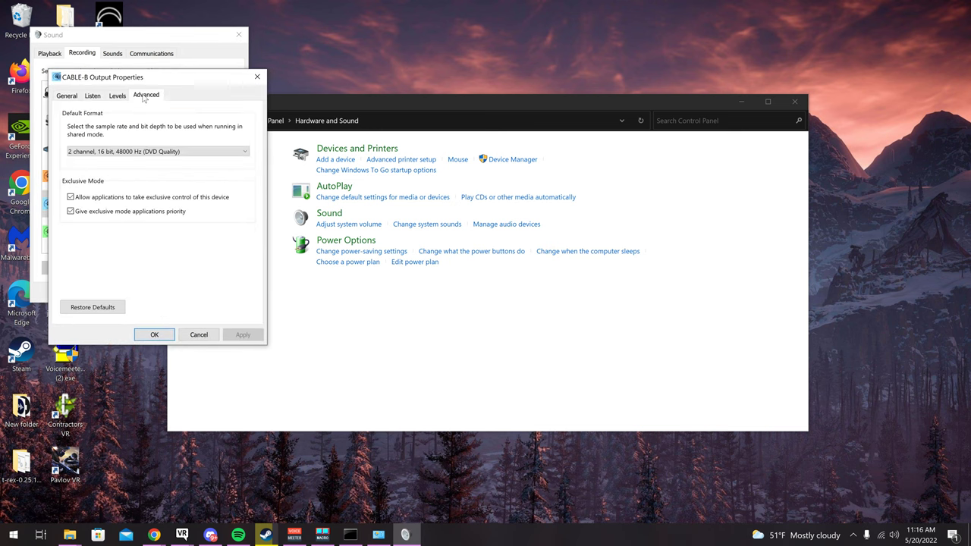
click(154, 334)
drag(232, 172, 244, 177)
scroll(228, 185, down, 3)
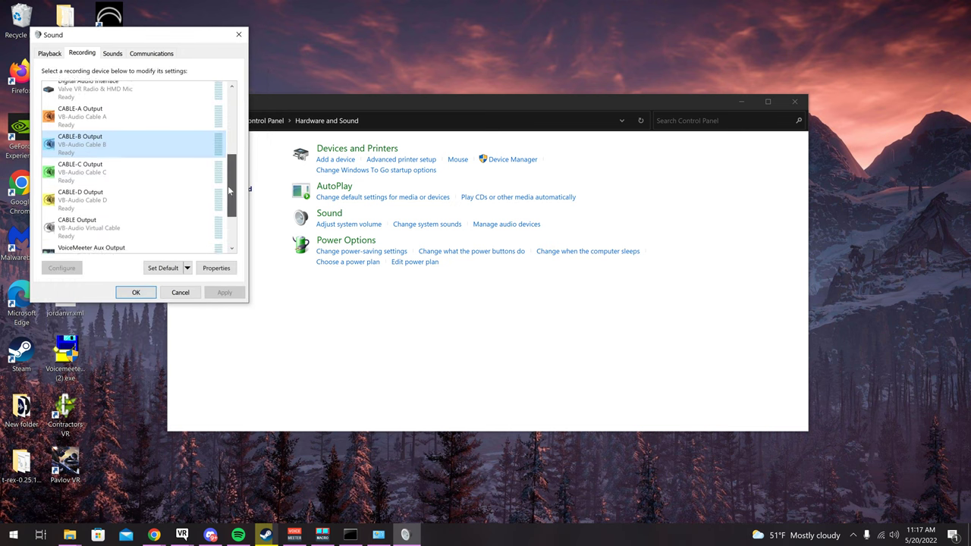
double_click(110, 186)
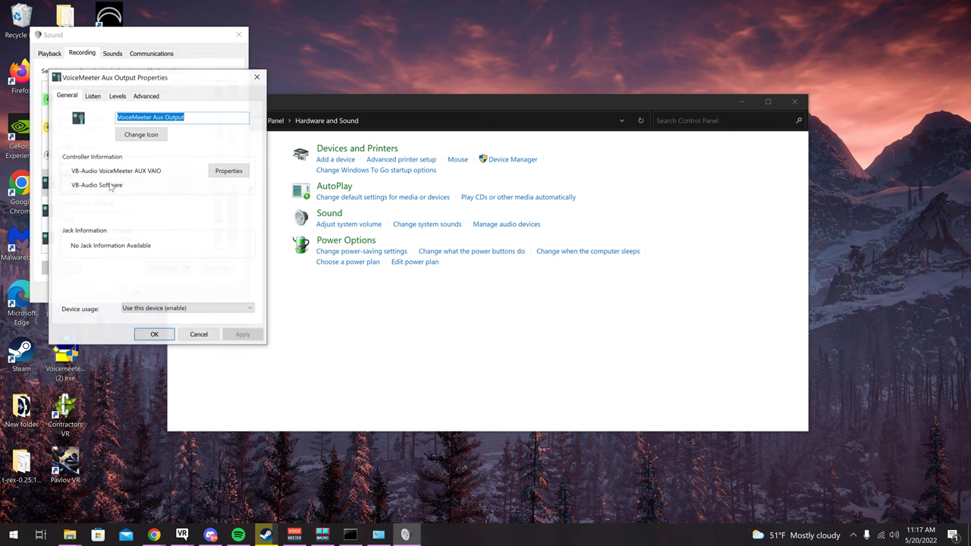
key(ctrl+shift+Tab)
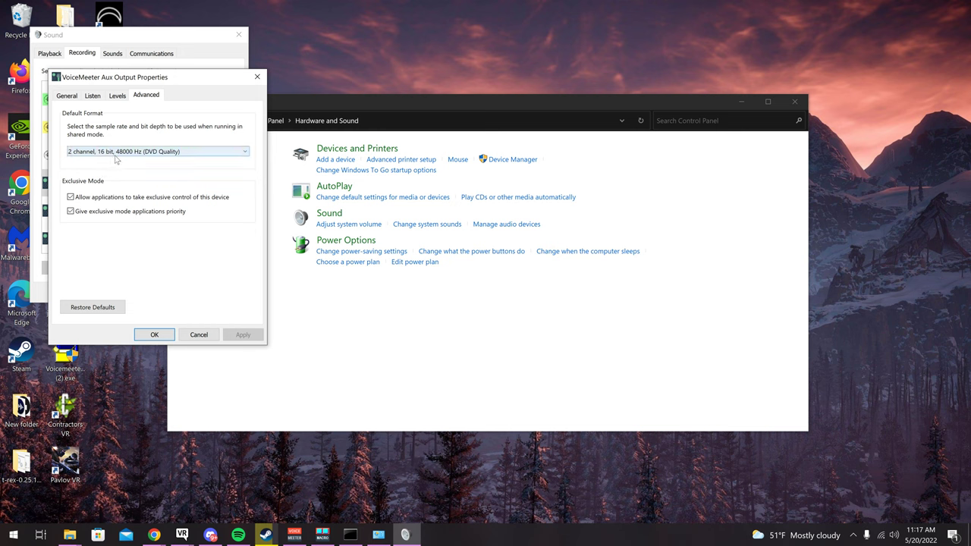
click(154, 334)
Step: Verify VoiceMeeter Output and VAIO3 Output formats, then open the Mic In properties
double_click(145, 213)
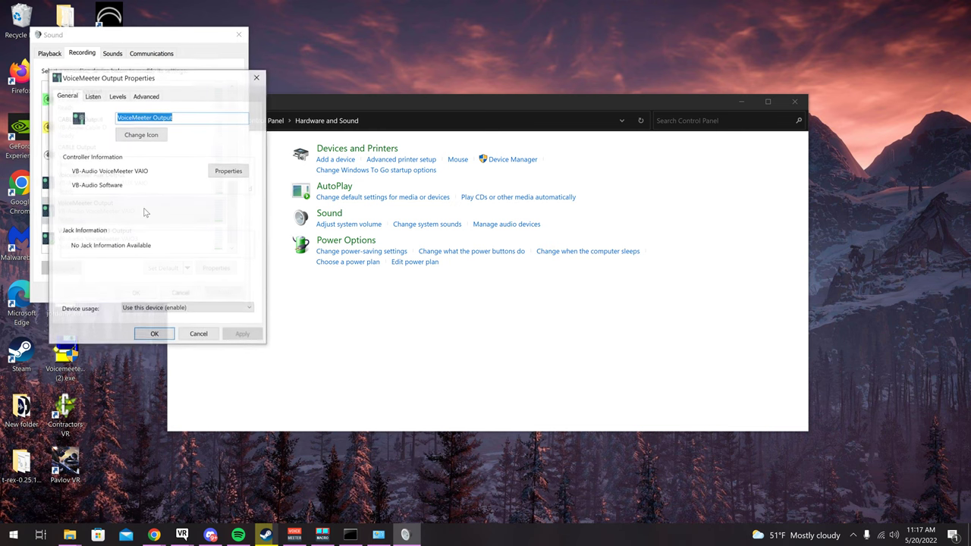
click(146, 96)
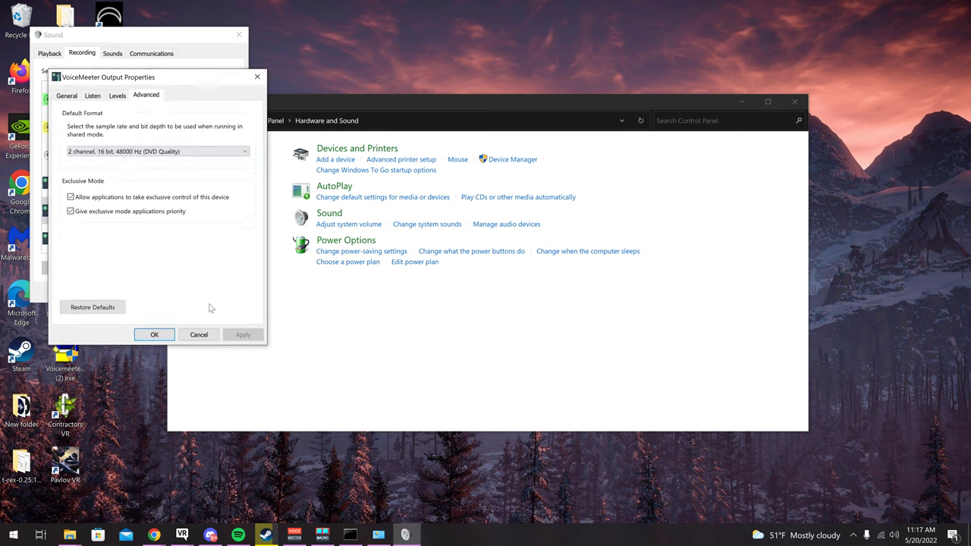
click(199, 334)
double_click(87, 230)
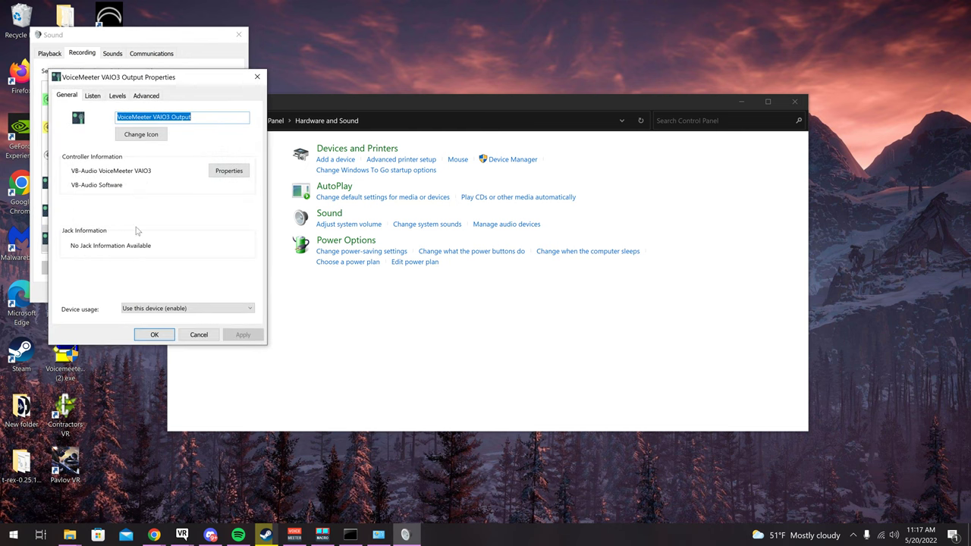
click(149, 96)
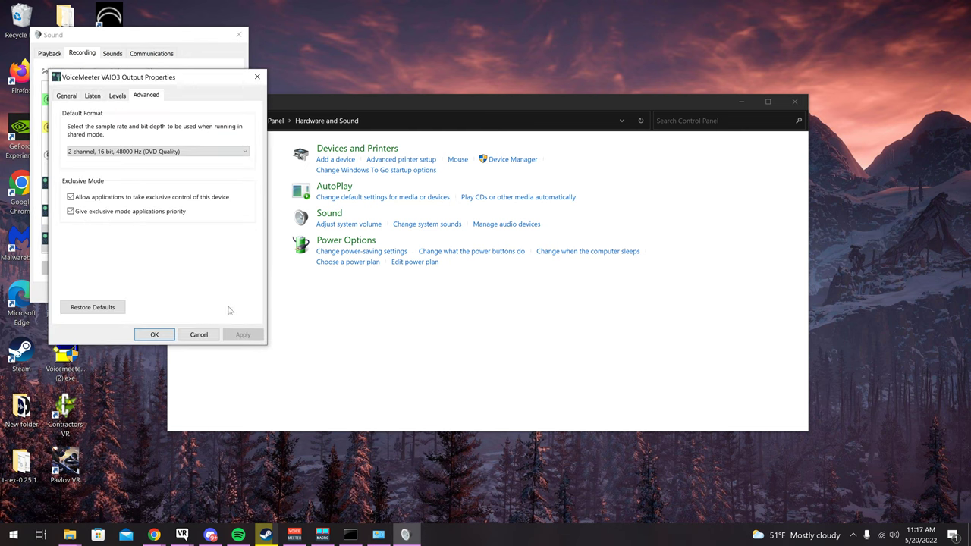
click(156, 335)
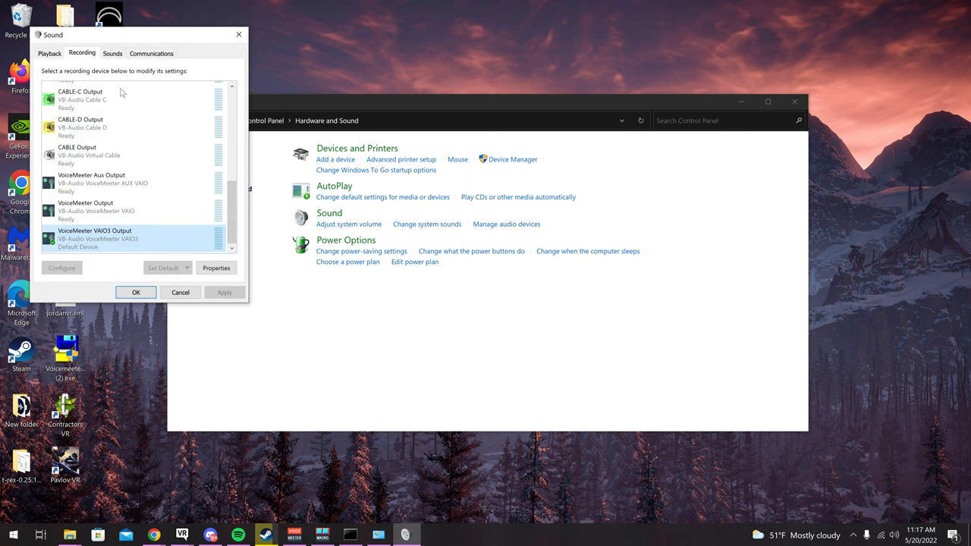
drag(231, 212, 229, 130)
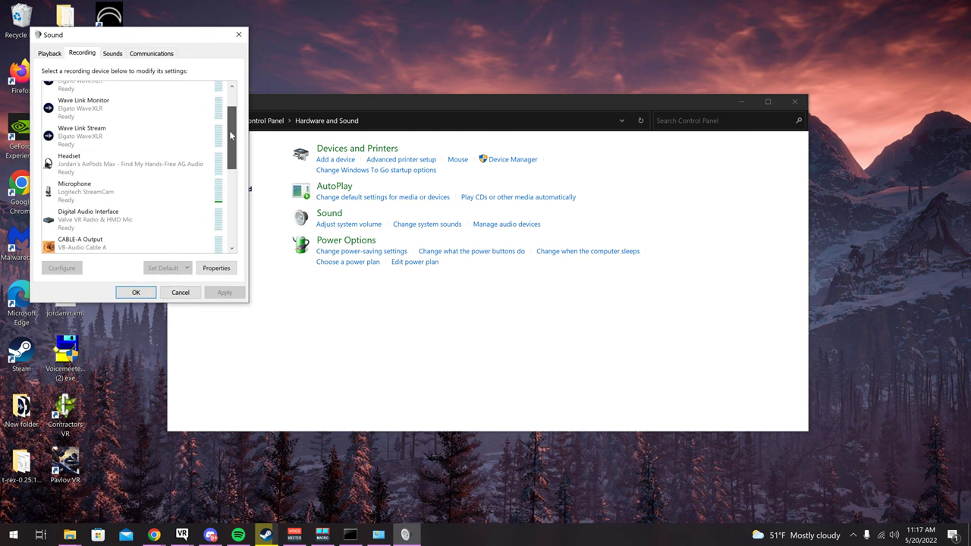
drag(229, 130, 230, 123)
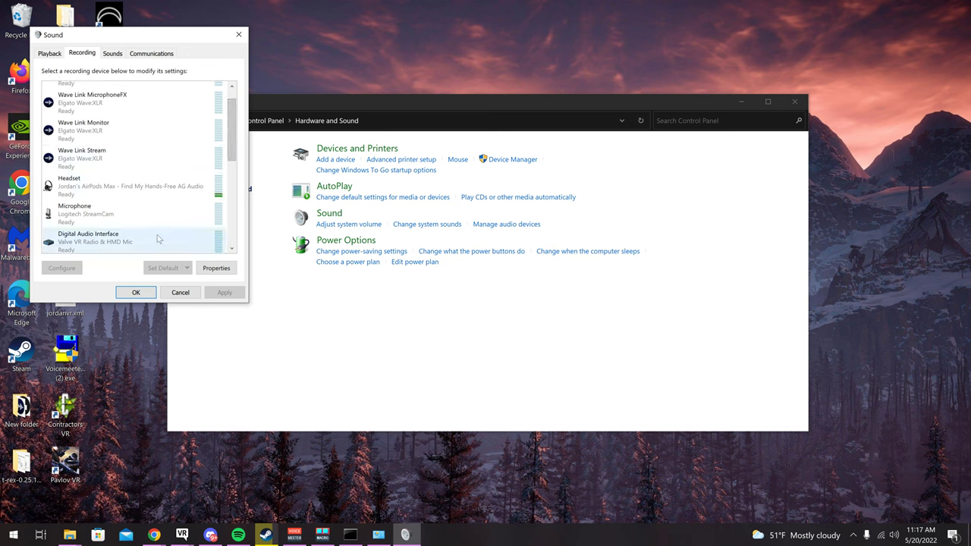
drag(232, 155, 233, 146)
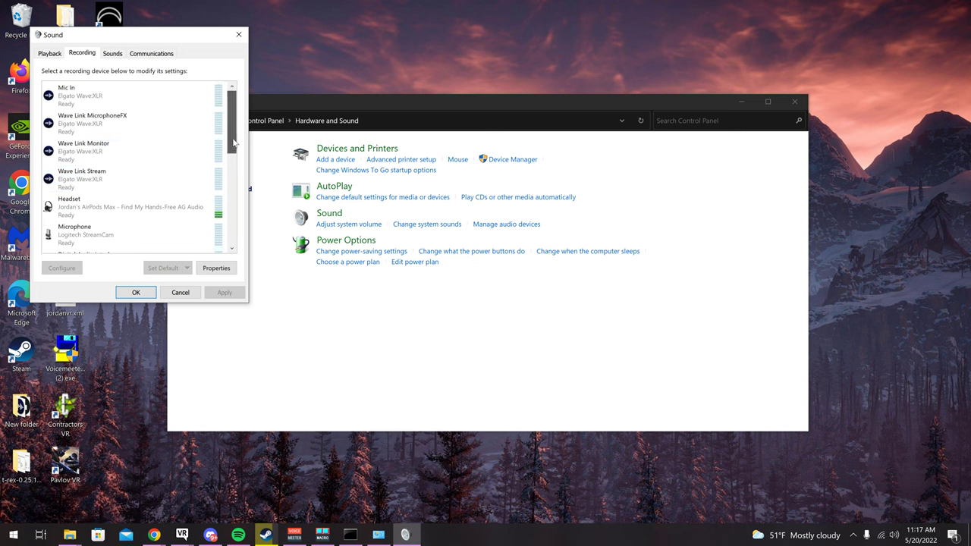
double_click(131, 96)
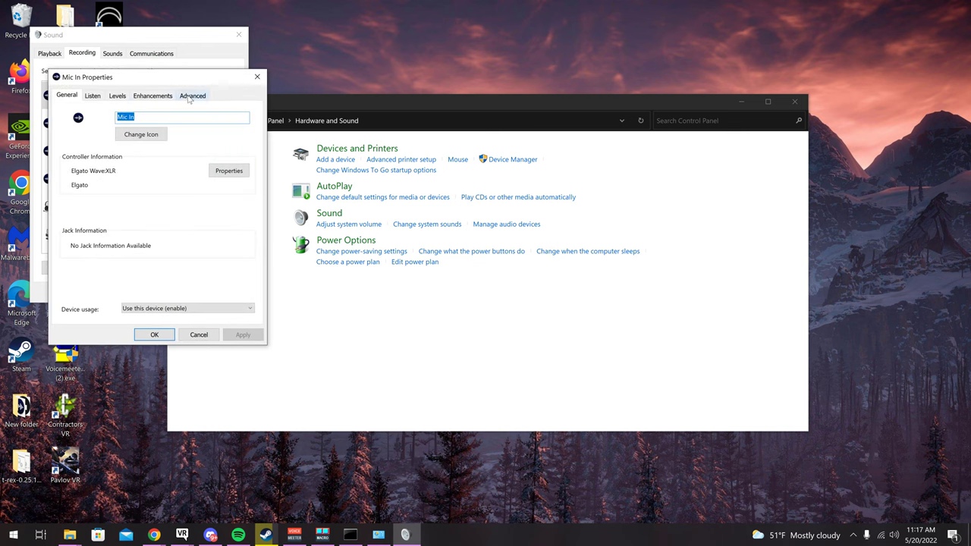
Step: Keep Mic In's default format at 1 channel, 24 bit, 48000 Hz (Studio Quality) and apply it
click(192, 95)
click(145, 156)
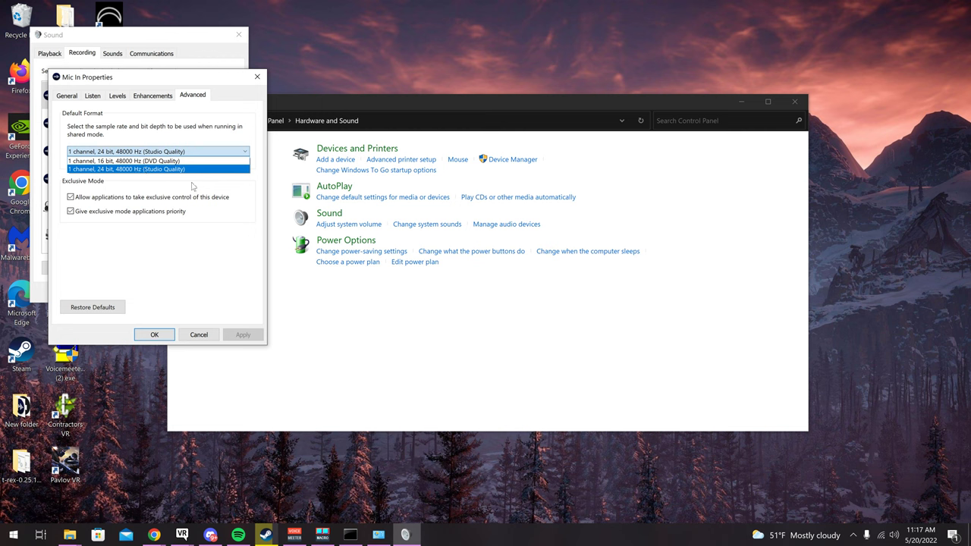
click(196, 257)
click(168, 152)
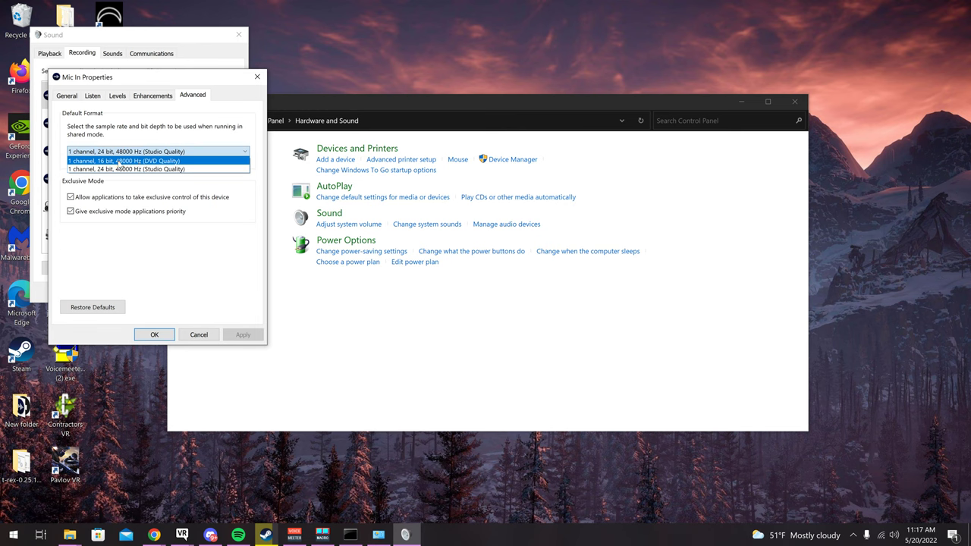
click(144, 169)
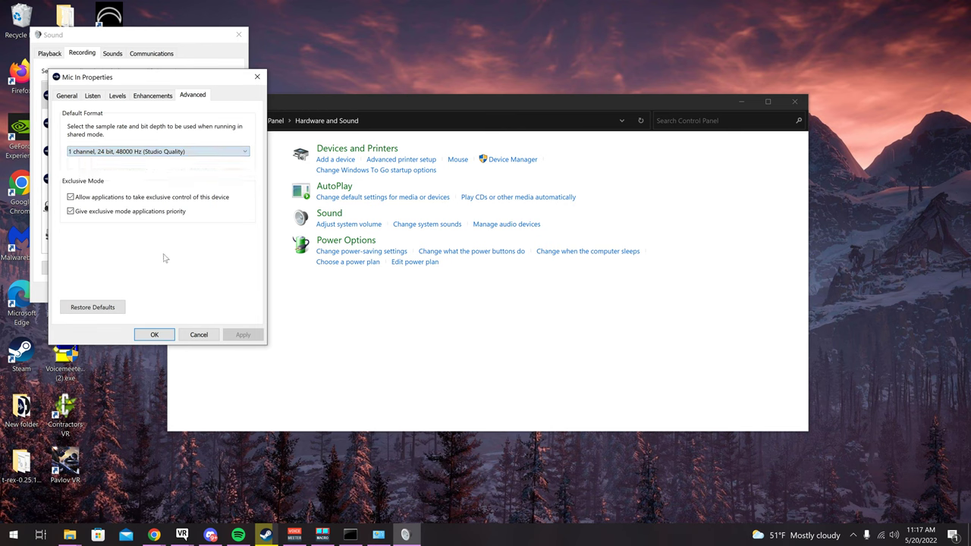
click(162, 336)
click(154, 334)
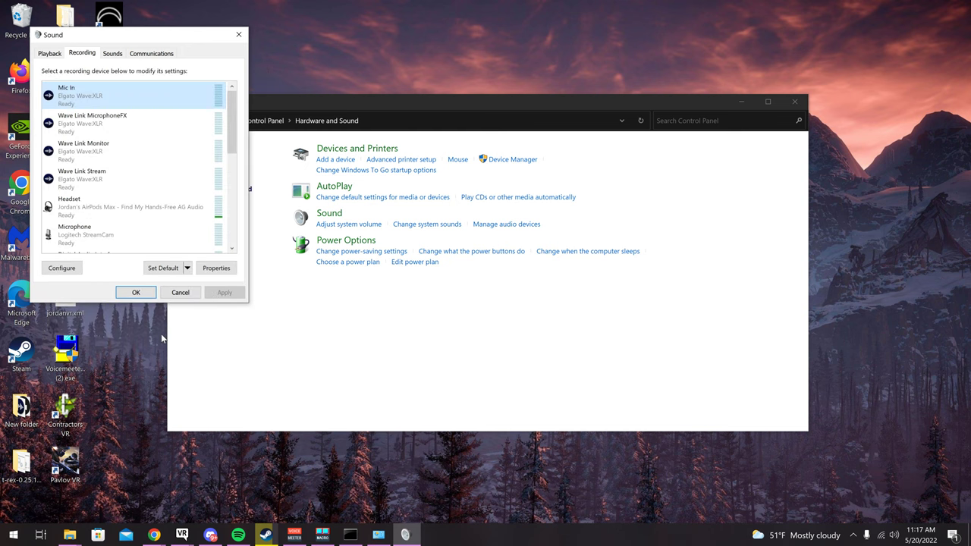
Step: Recheck Mic In's advanced format, then close the Sound dialog and Hardware and Sound window
double_click(148, 103)
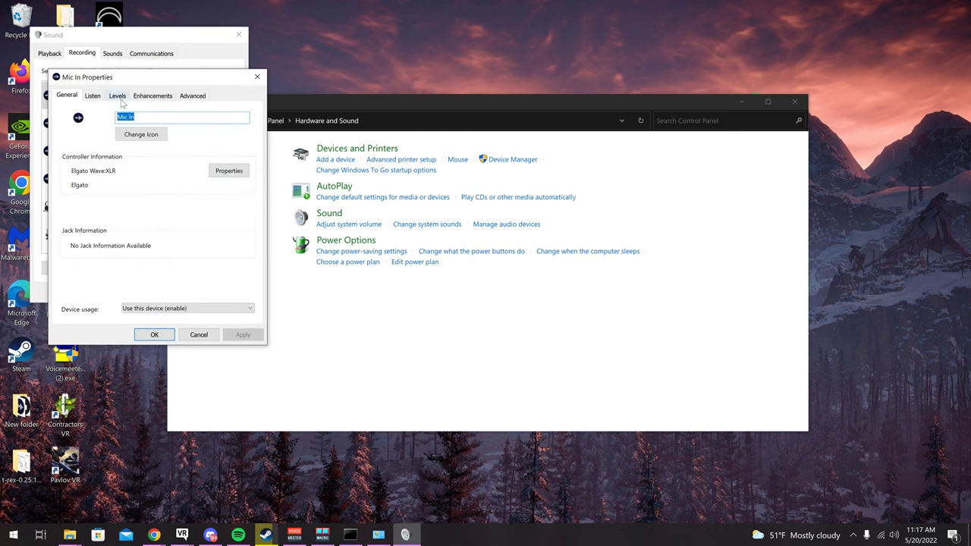
click(191, 96)
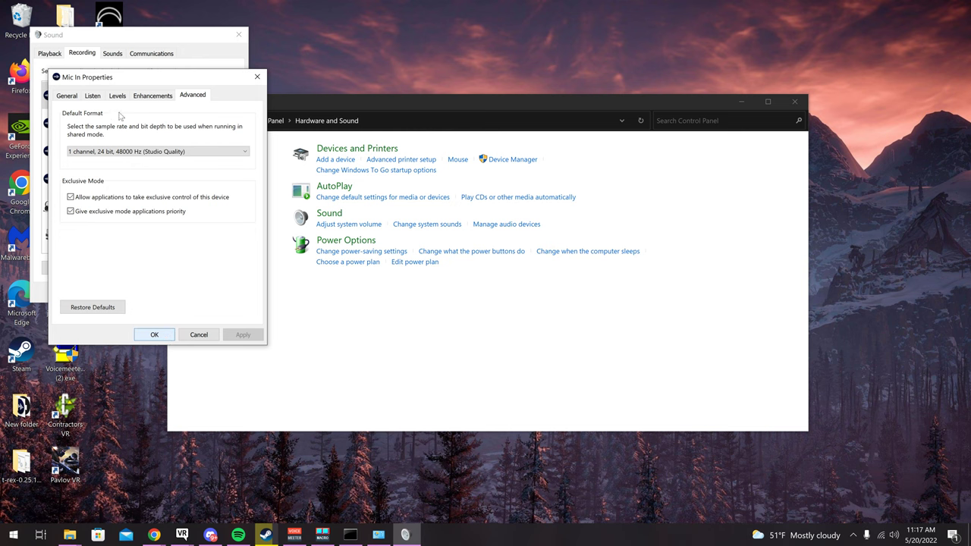
click(162, 335)
click(148, 297)
click(794, 100)
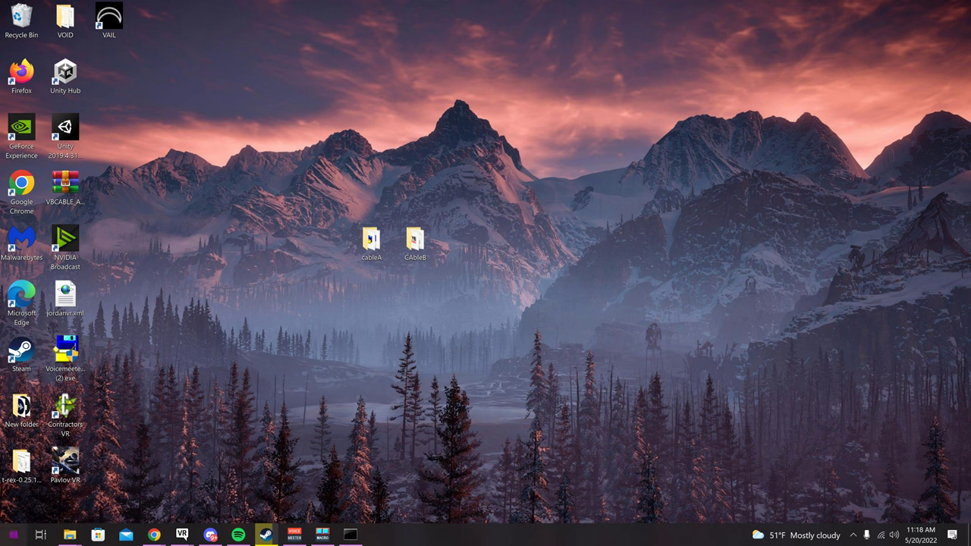
Step: Open App volume and device preferences from the Start 'sound' search
click(13, 535)
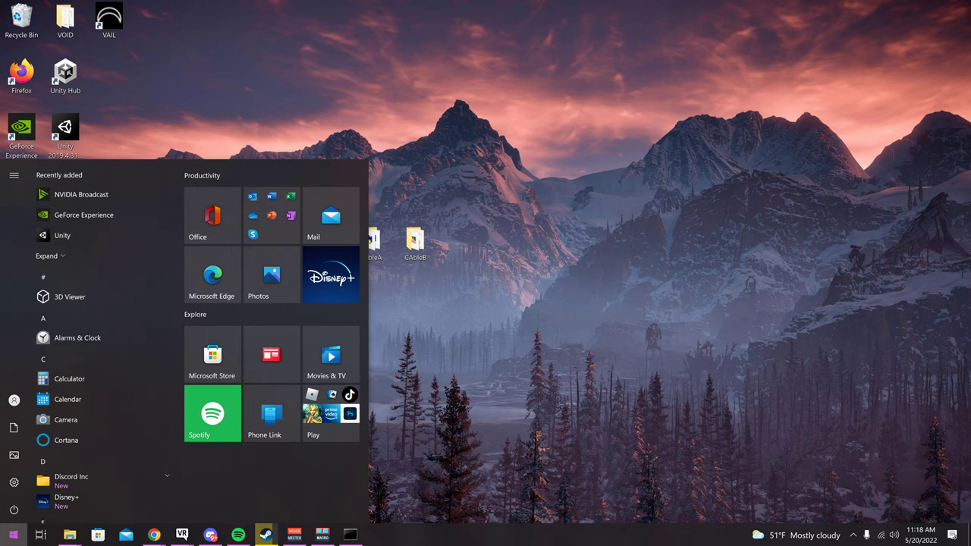
text(sound)
key(Return)
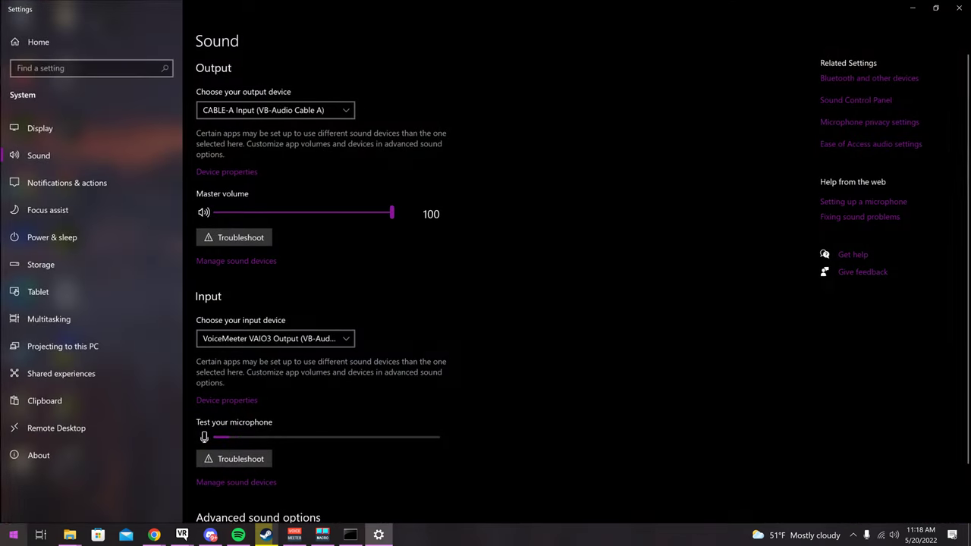
scroll(285, 352, down, 3)
click(308, 468)
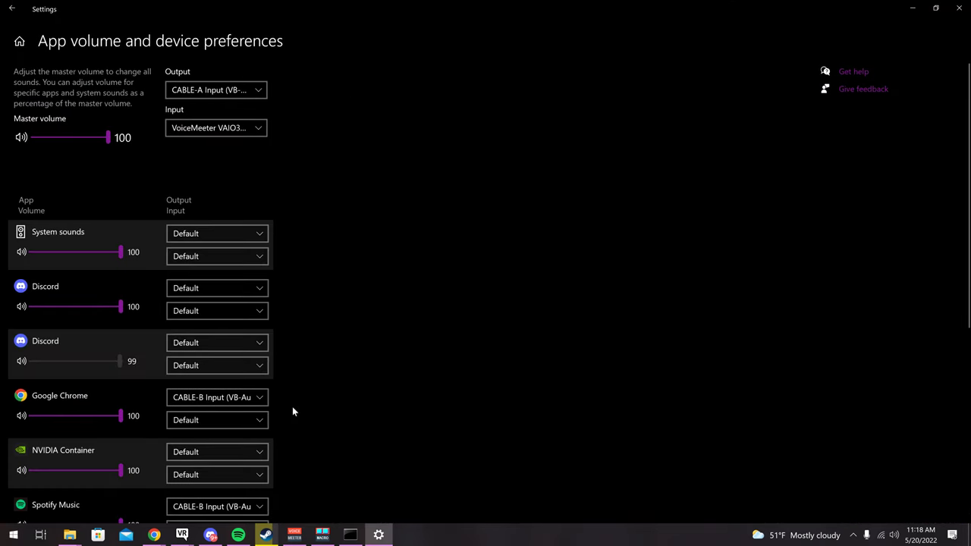
scroll(293, 411, down, 3)
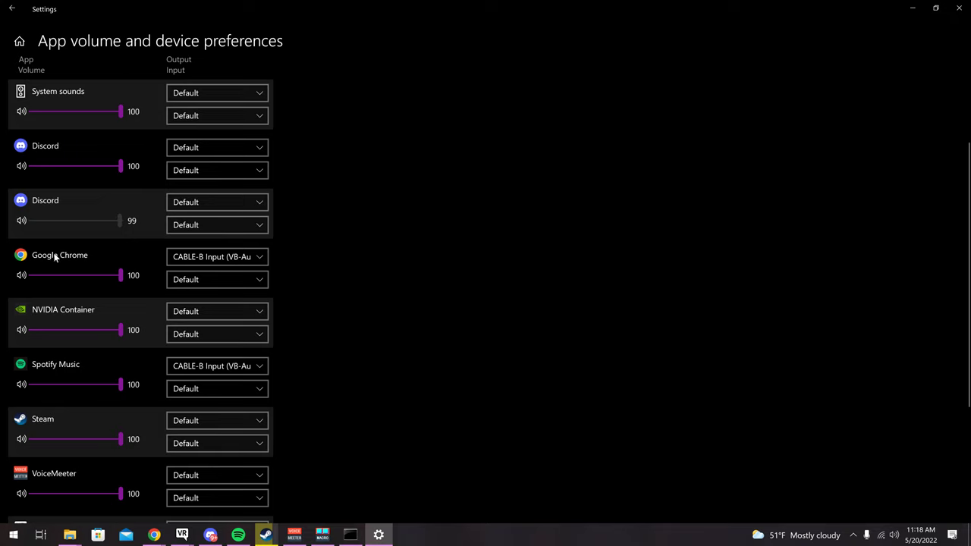
Step: Confirm Google Chrome and Spotify Music output to CABLE-B Input, then close Settings
click(191, 258)
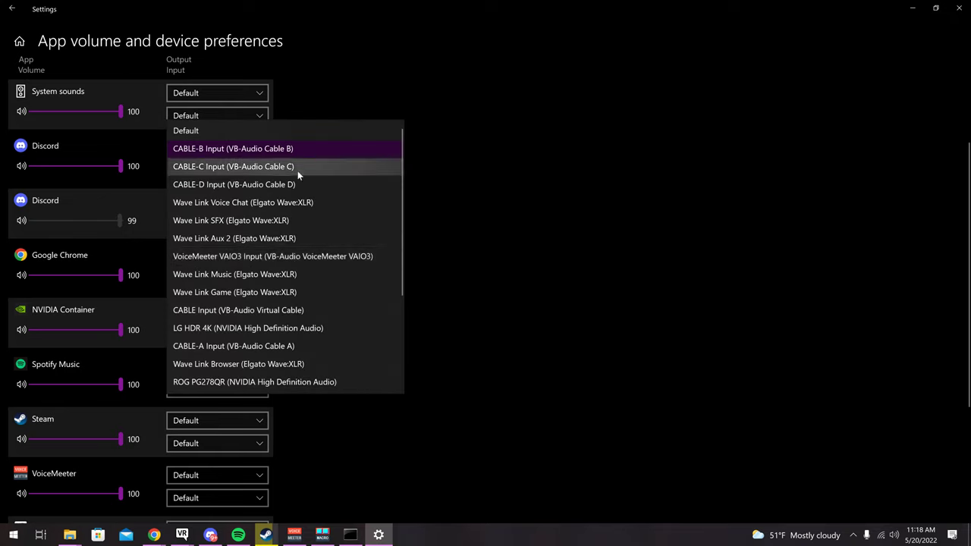
click(654, 241)
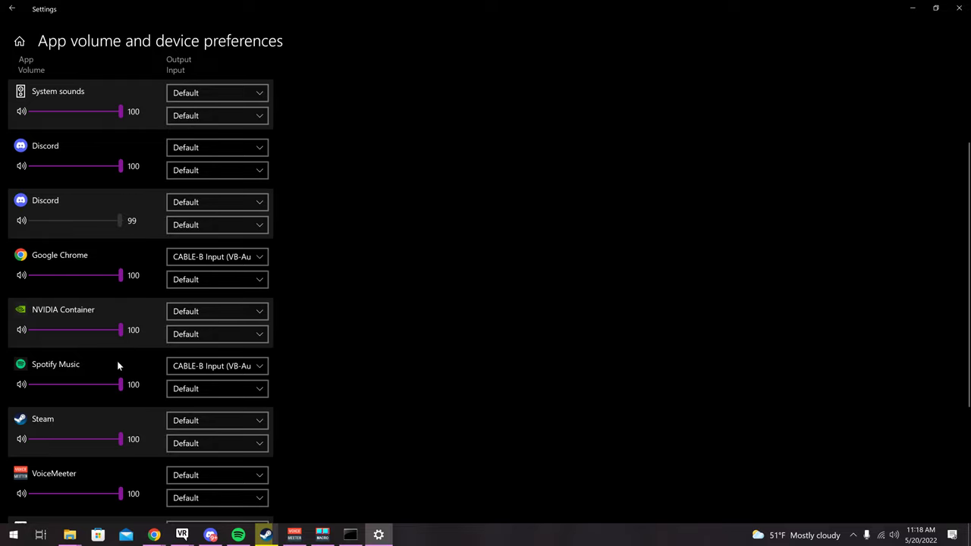
click(200, 368)
click(470, 297)
scroll(198, 256, up, 3)
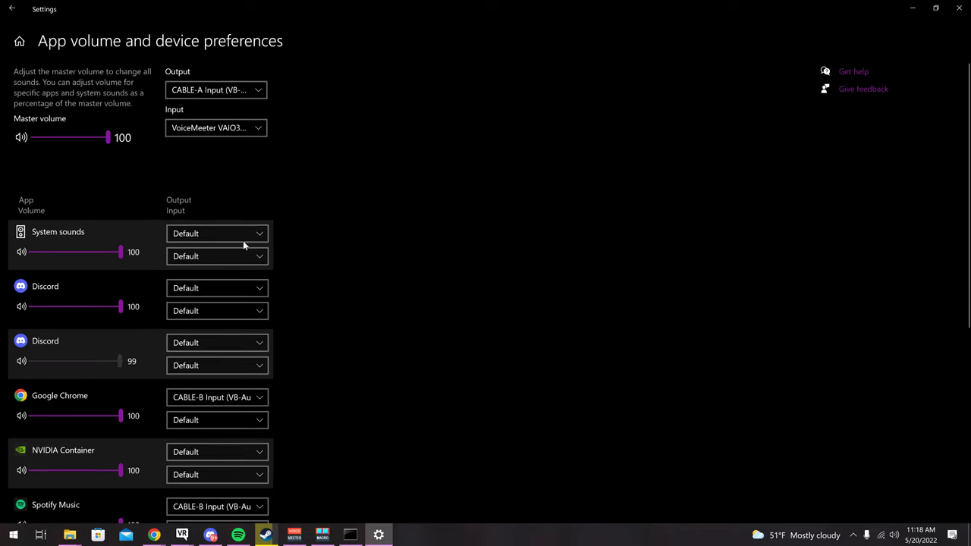
scroll(186, 216, down, 6)
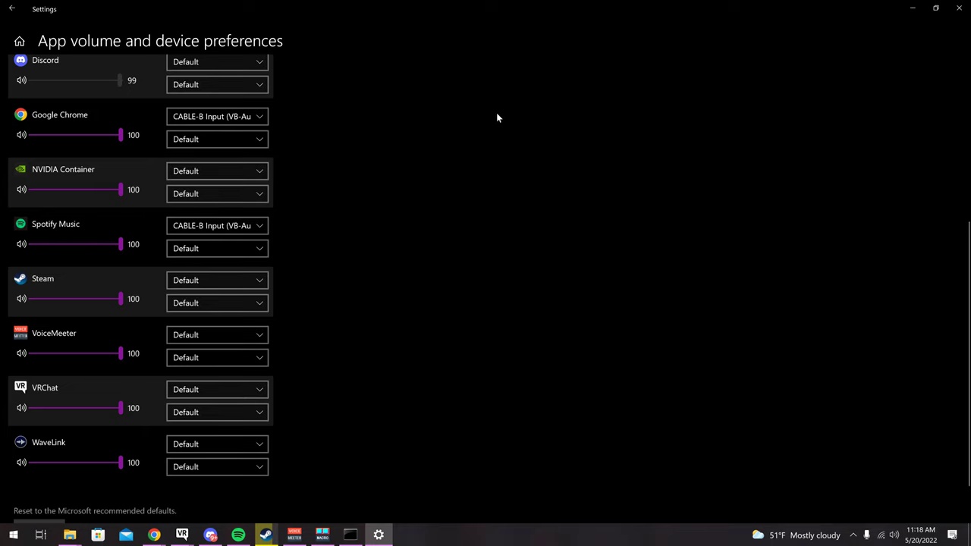
click(958, 8)
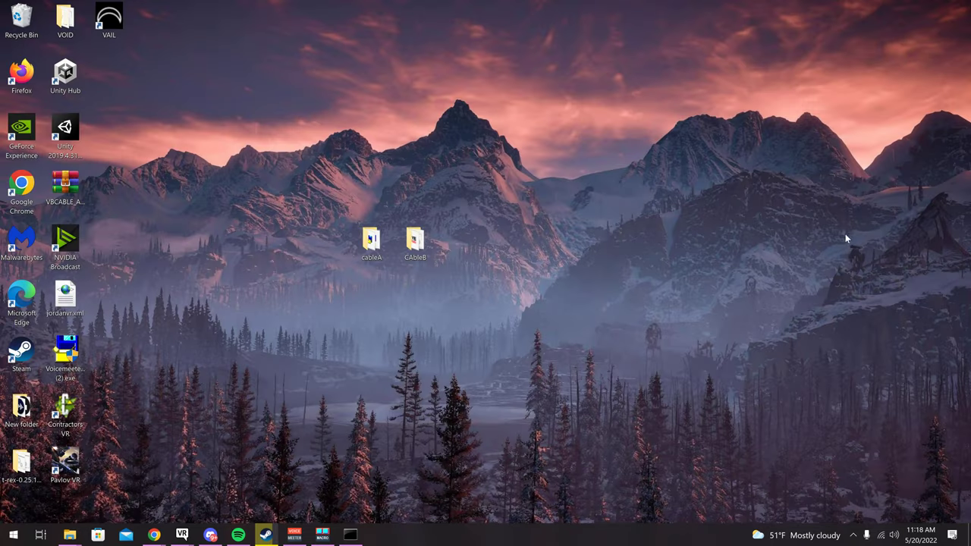
Step: Launch Voicemeeter Potato x64 from a Start search for 'voice'
click(294, 535)
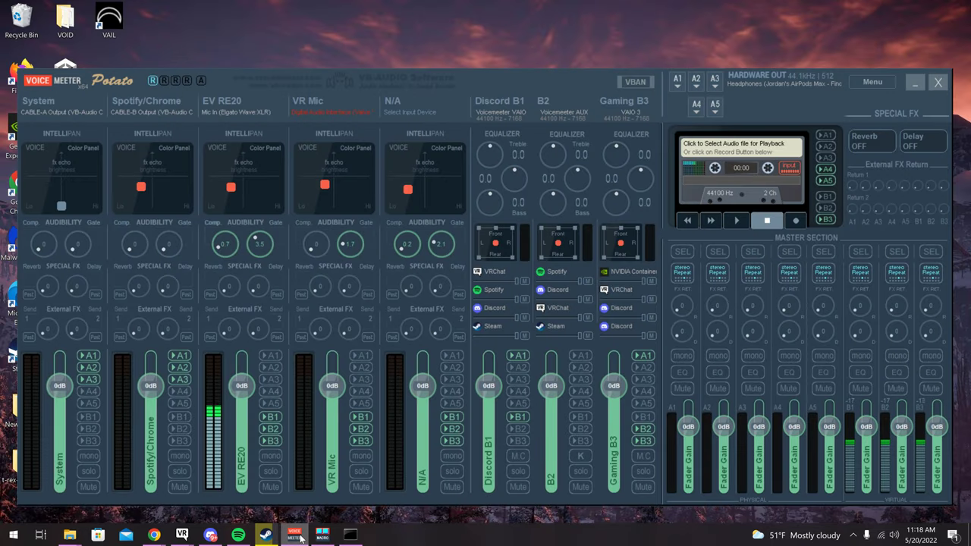
click(300, 537)
click(14, 534)
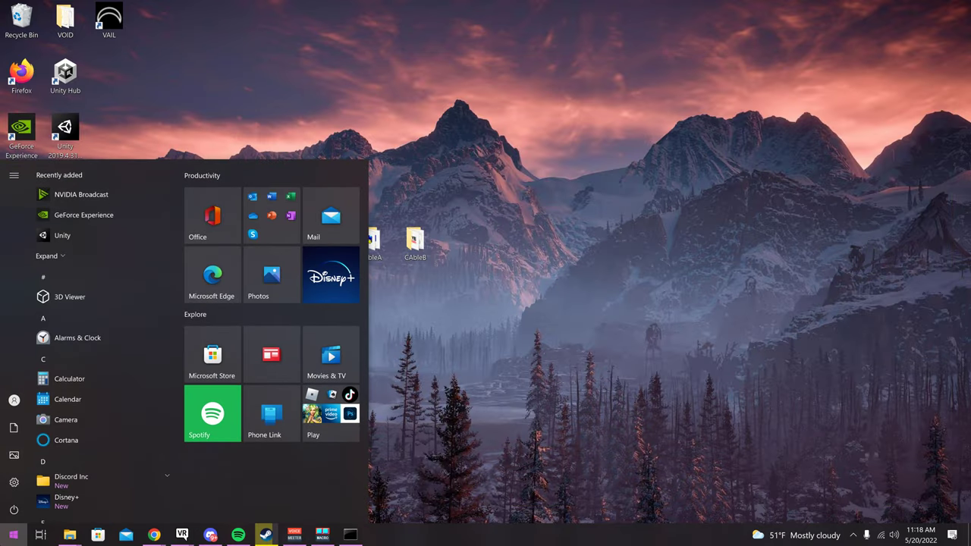
text(voice)
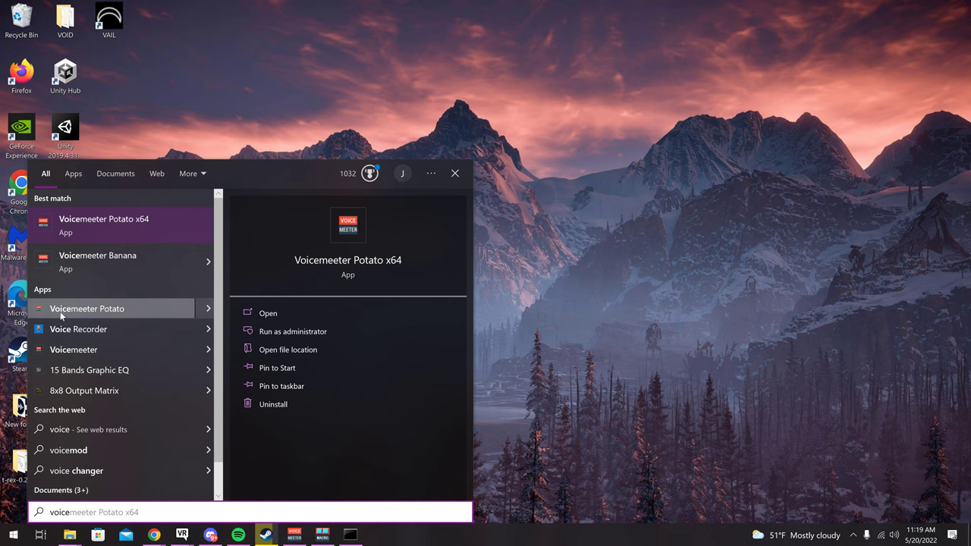
click(146, 220)
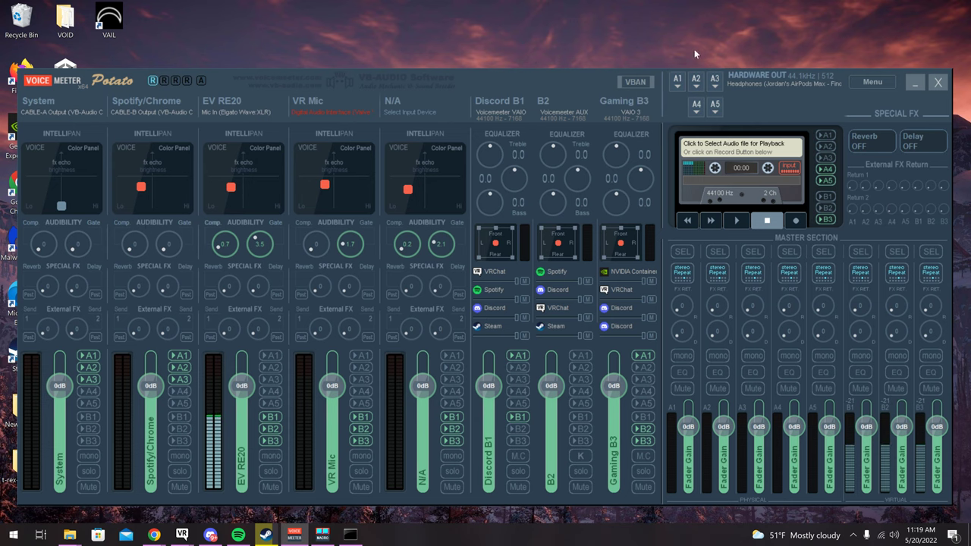
Step: Move the Voicemeeter window up slightly and open its main Menu
drag(531, 78, 513, 61)
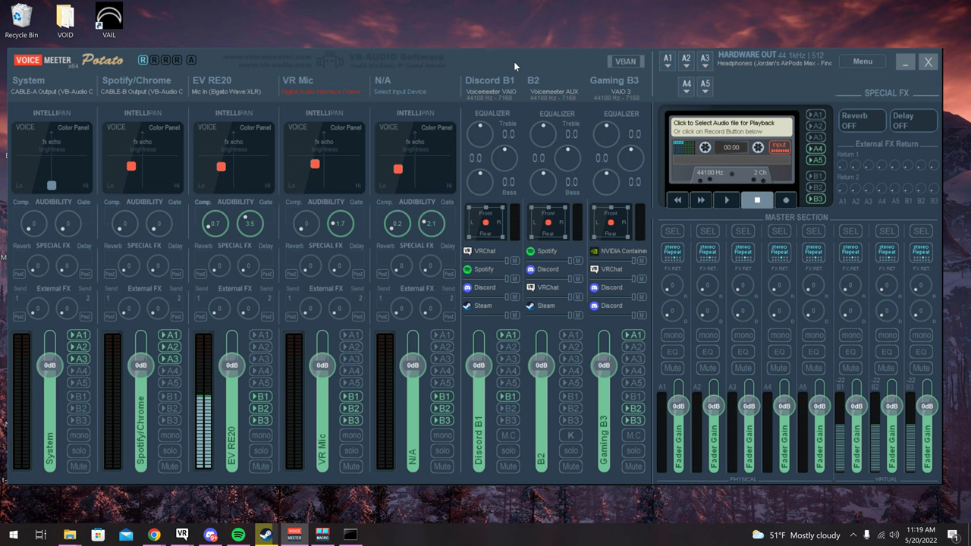
click(862, 61)
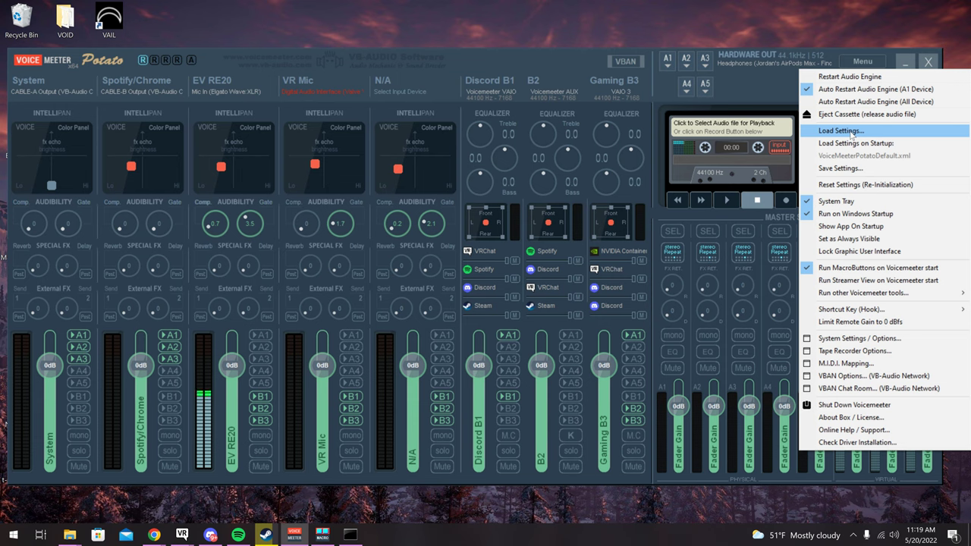
click(863, 61)
click(843, 132)
click(152, 202)
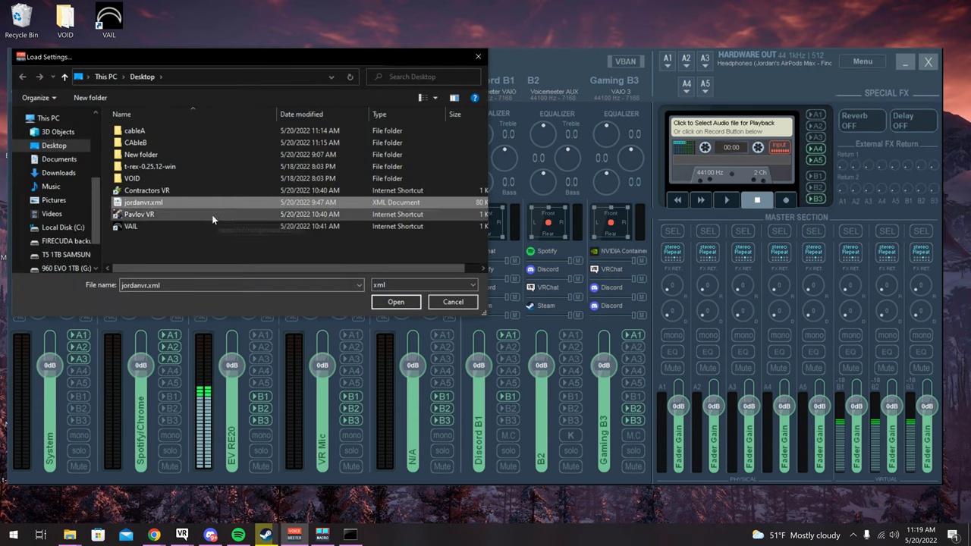
click(458, 307)
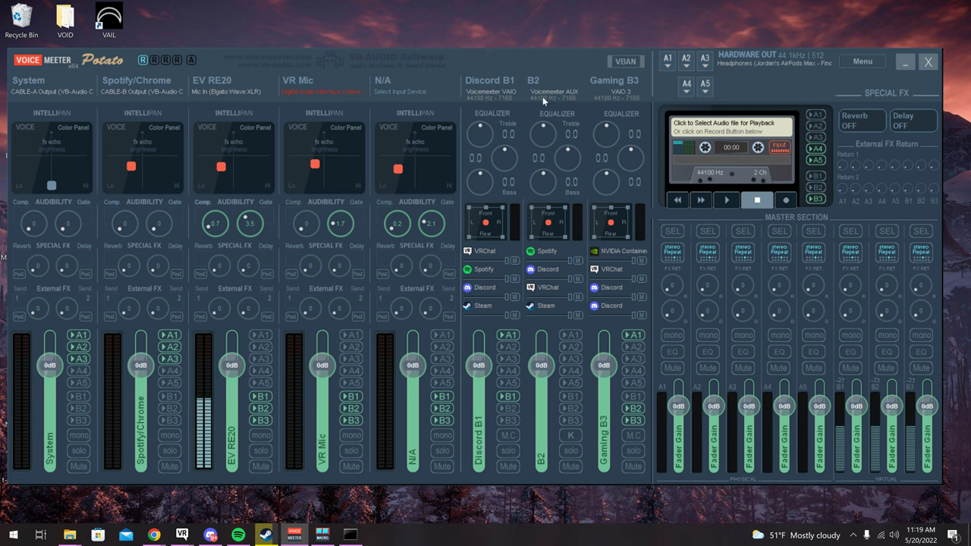
click(862, 61)
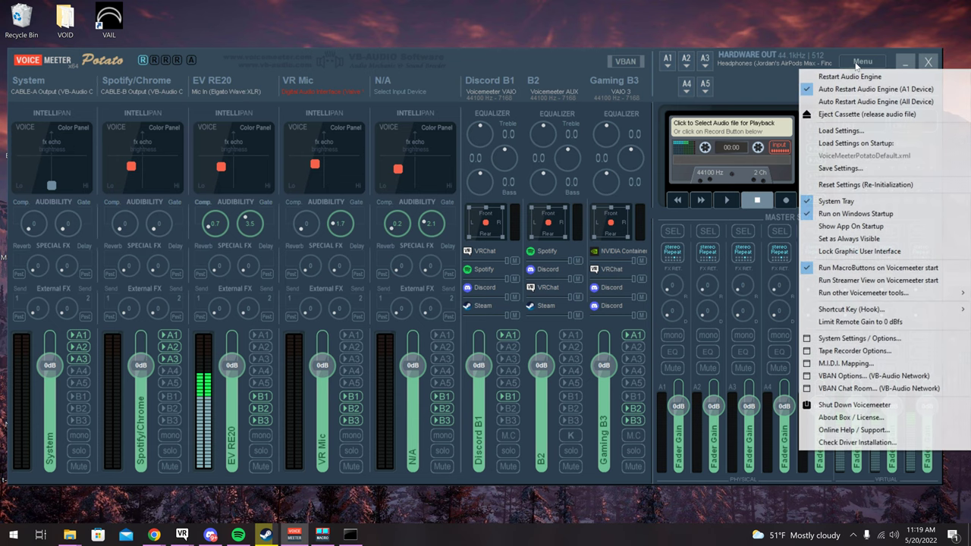
click(891, 341)
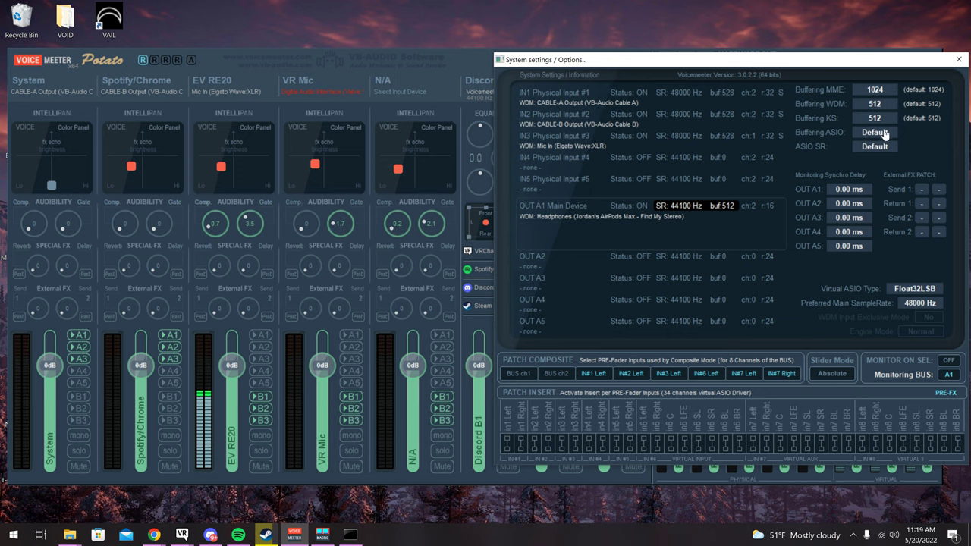
click(959, 59)
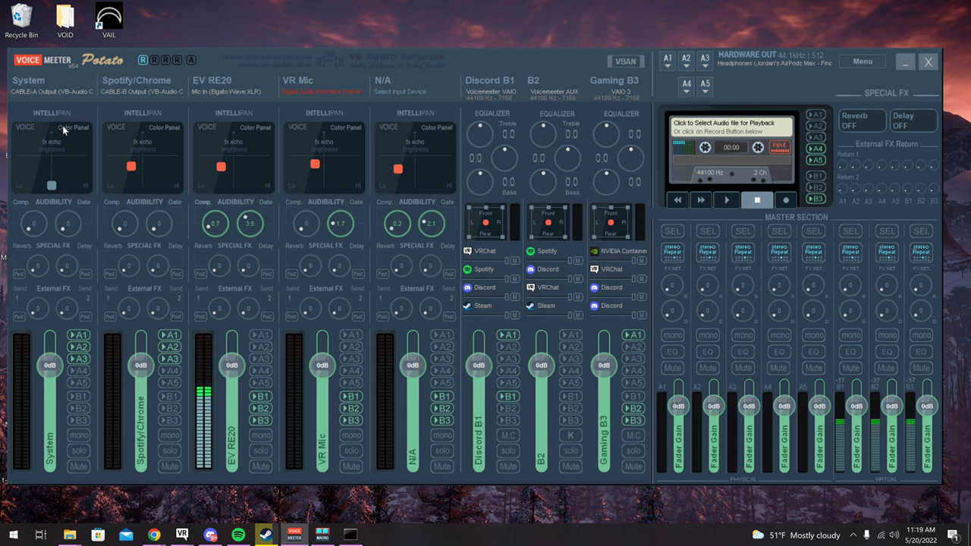
click(34, 90)
click(132, 61)
click(142, 92)
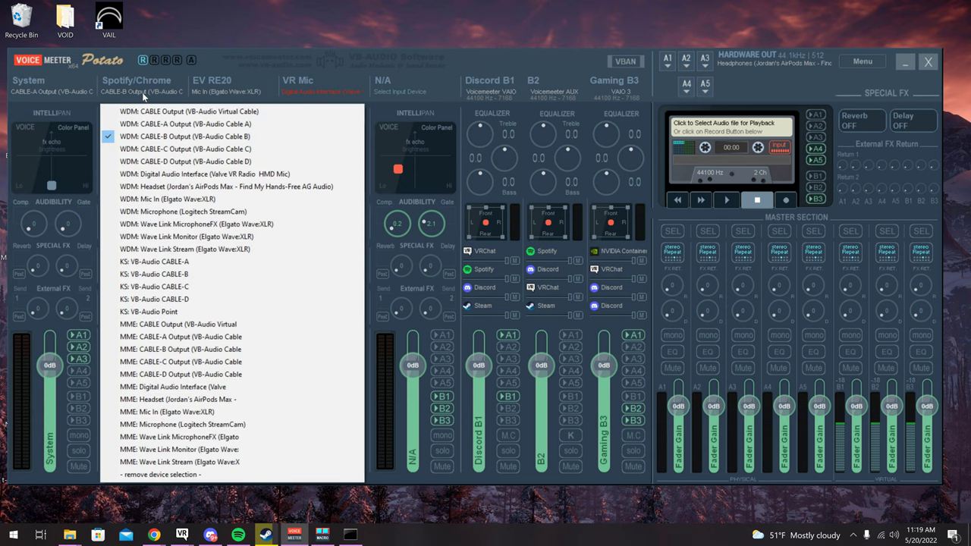
click(234, 65)
click(233, 91)
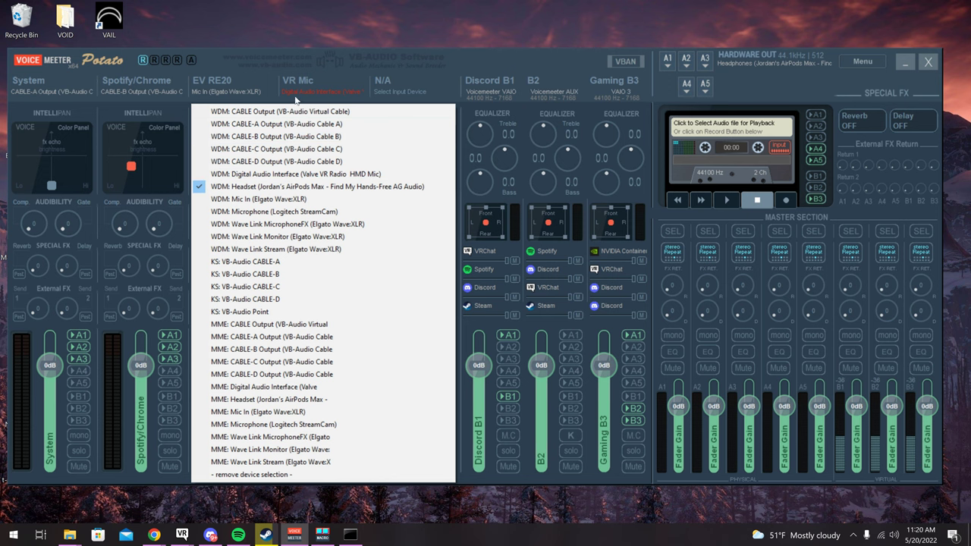
click(276, 60)
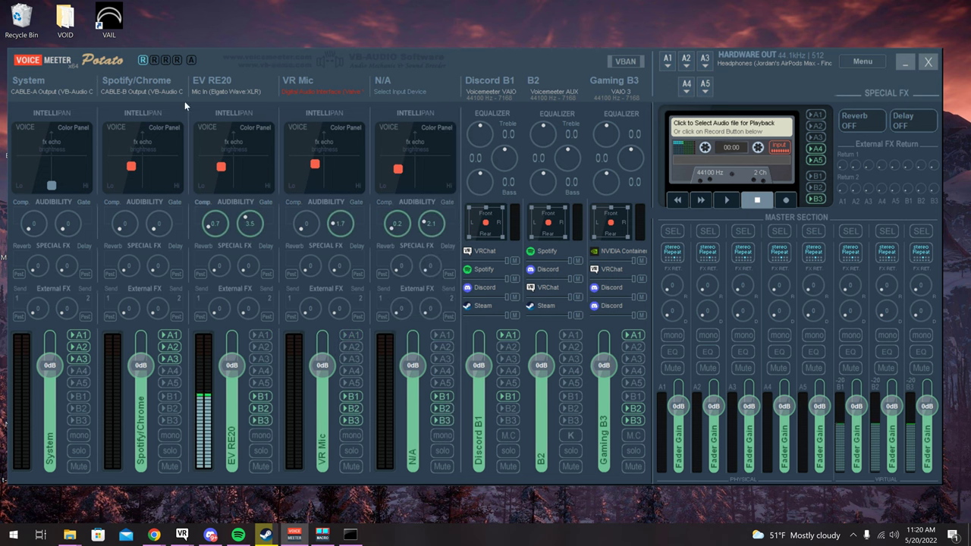
click(311, 90)
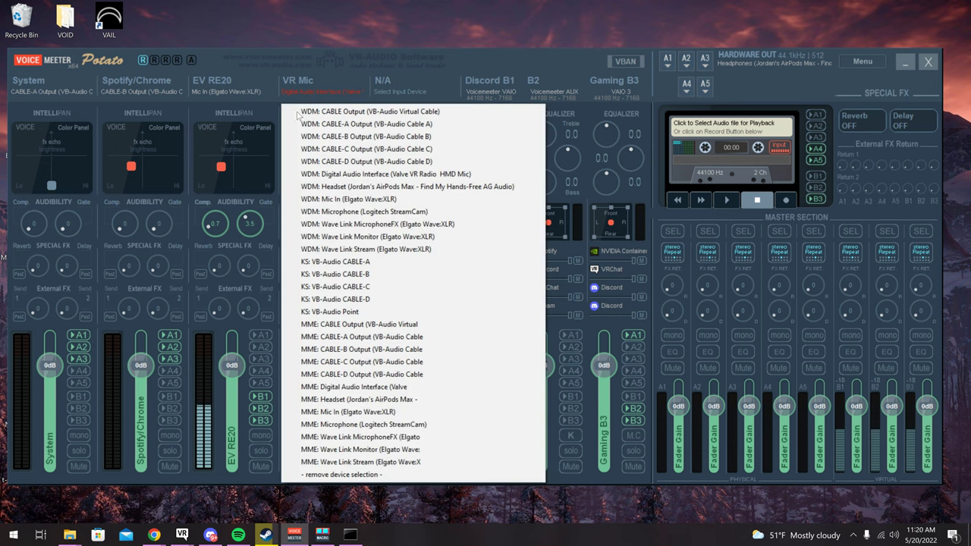
click(349, 62)
key(super)
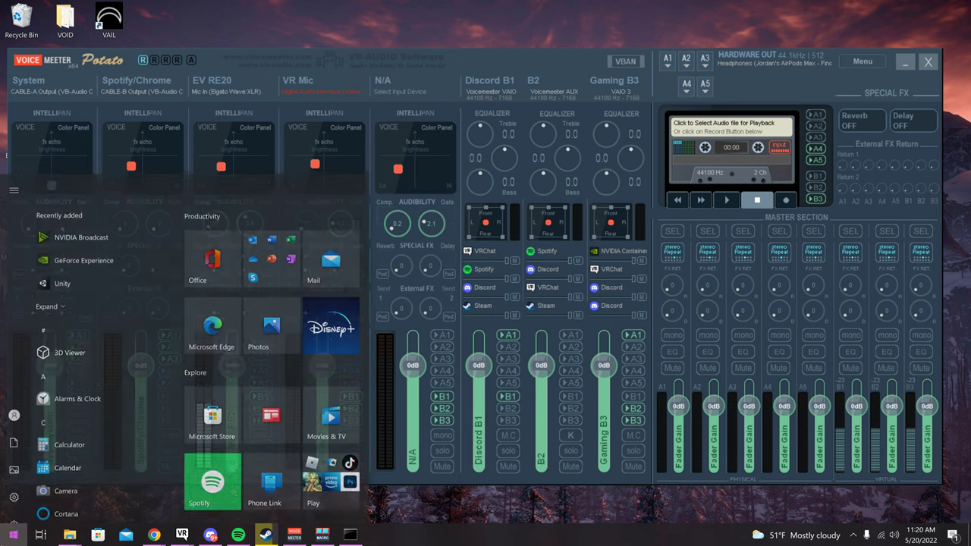
Step: Launch Steam and snap it aside, mute the VR Mic strip, and close SteamVR's status window
text(stea)
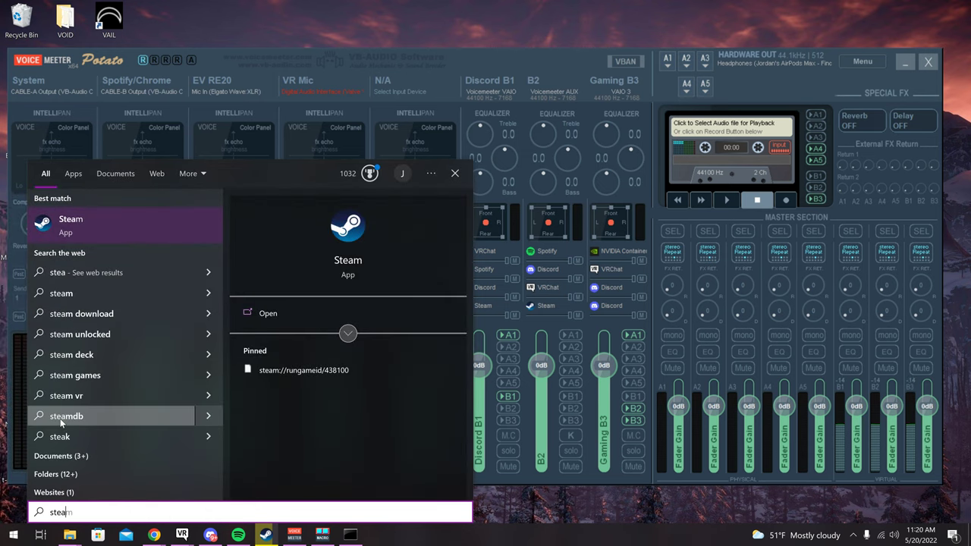
text(m)
click(146, 216)
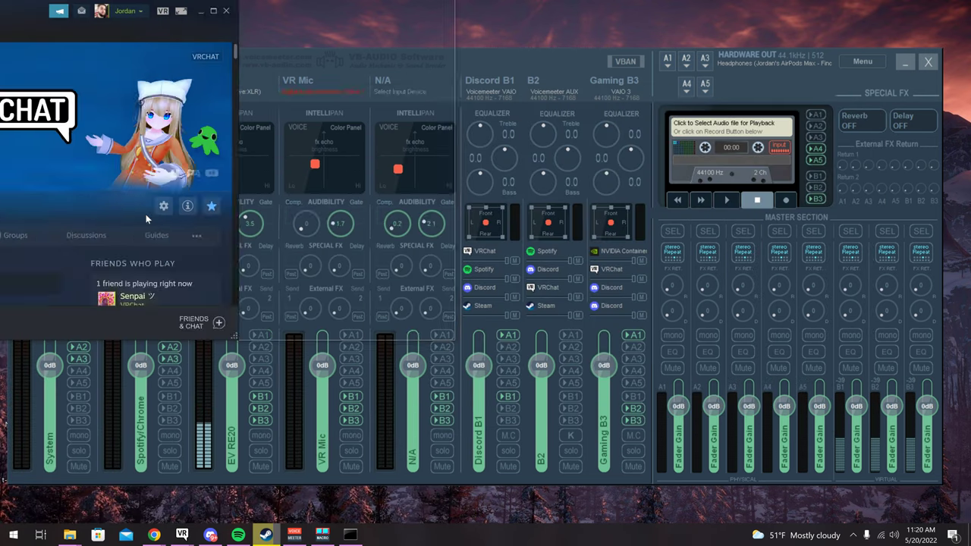
key(super+shift+Left)
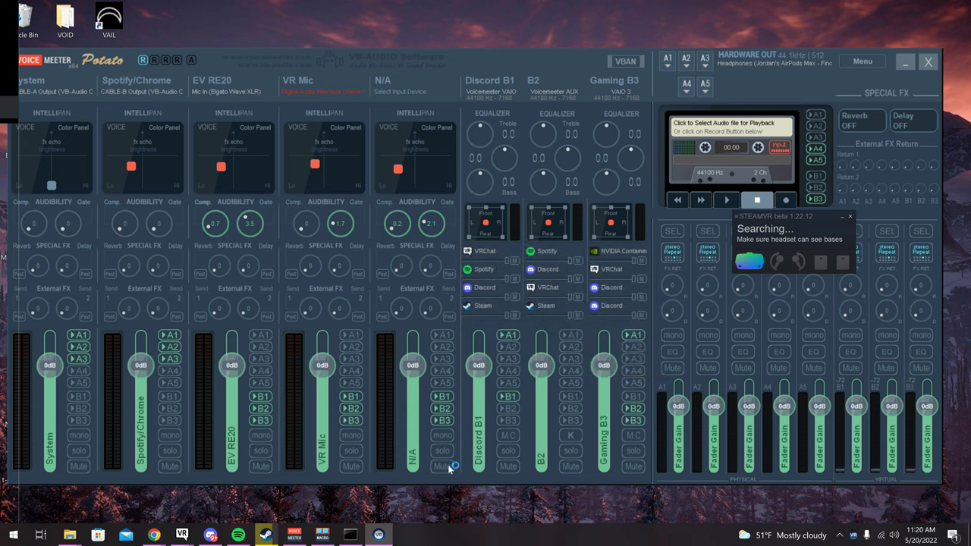
click(351, 466)
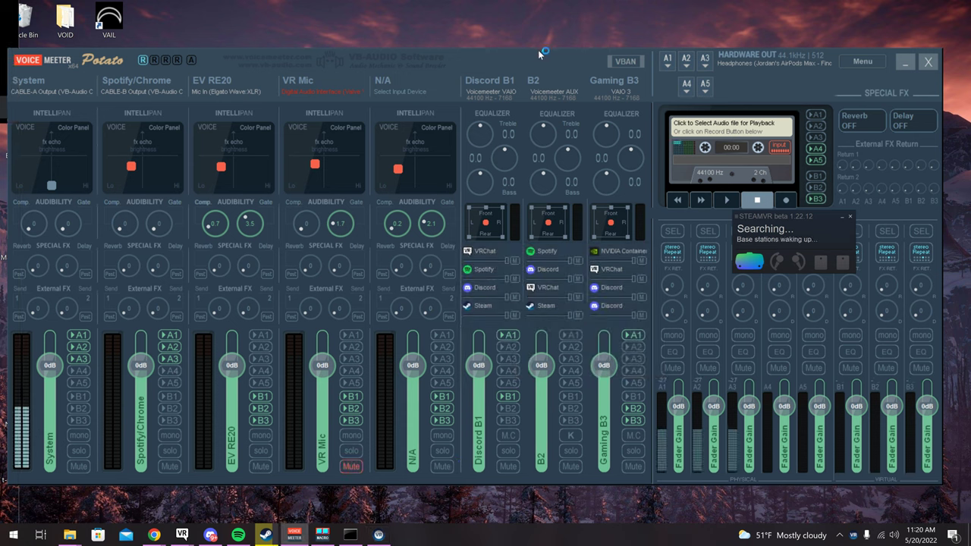
click(841, 217)
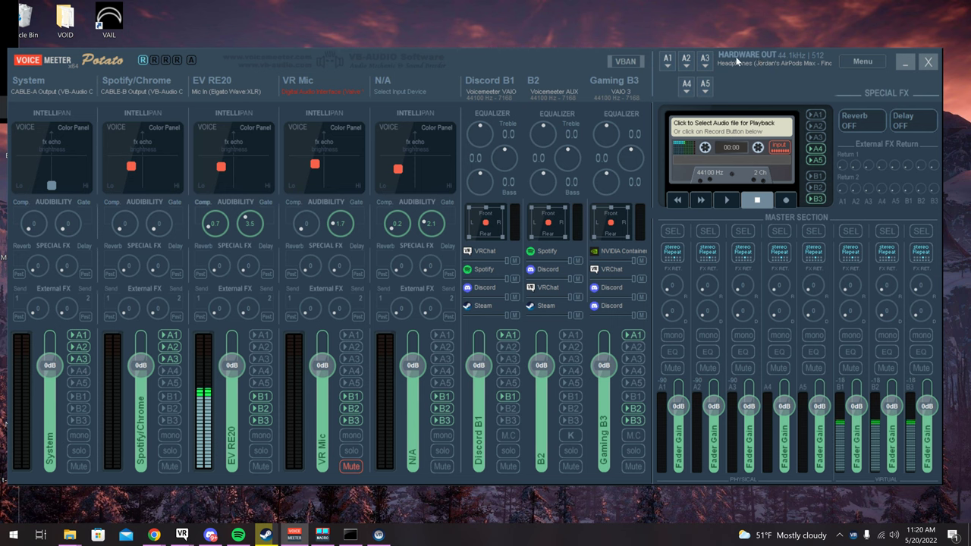
Step: Check the A1 output device list unchanged, then drag the VR Mic gate from 1.7 to 1.3
click(674, 66)
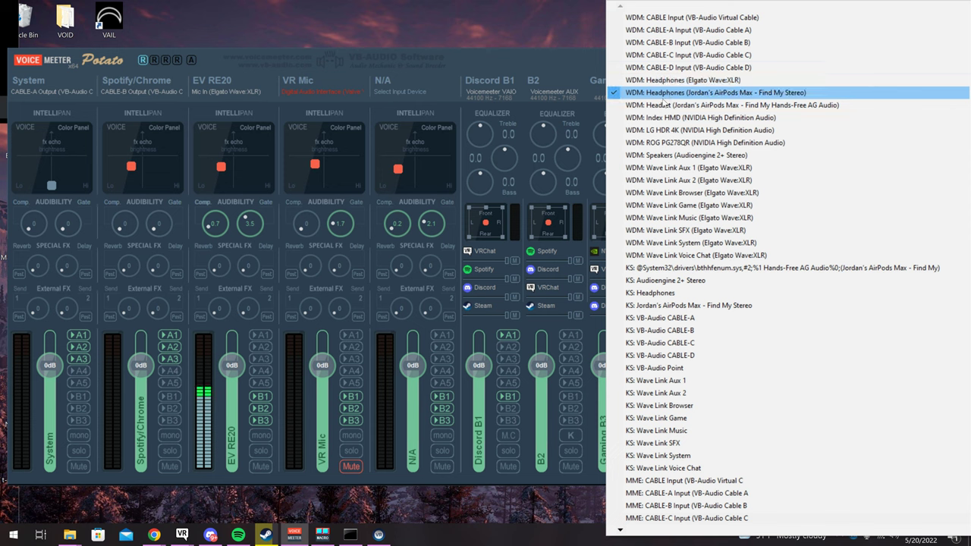
click(570, 57)
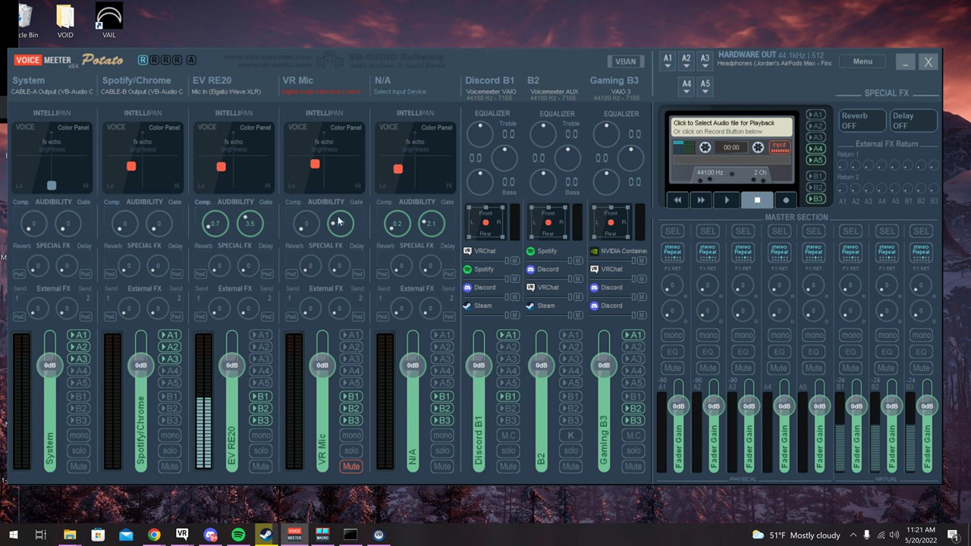
drag(336, 225, 337, 229)
Step: In VRChat's audio settings, confirm the microphone is VoiceMeeter VAIO3 Output
mouse_move(182, 535)
click(279, 478)
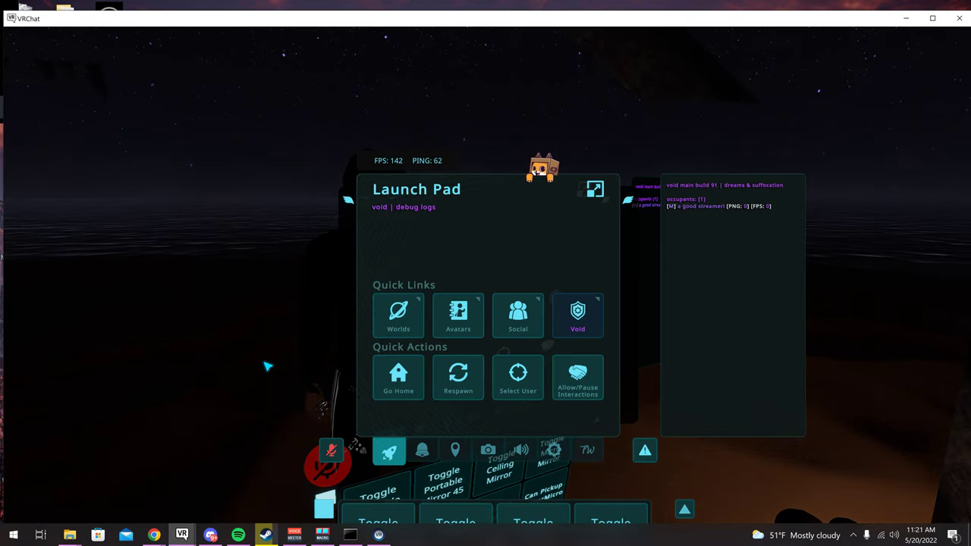
key(Escape)
key(Escape)
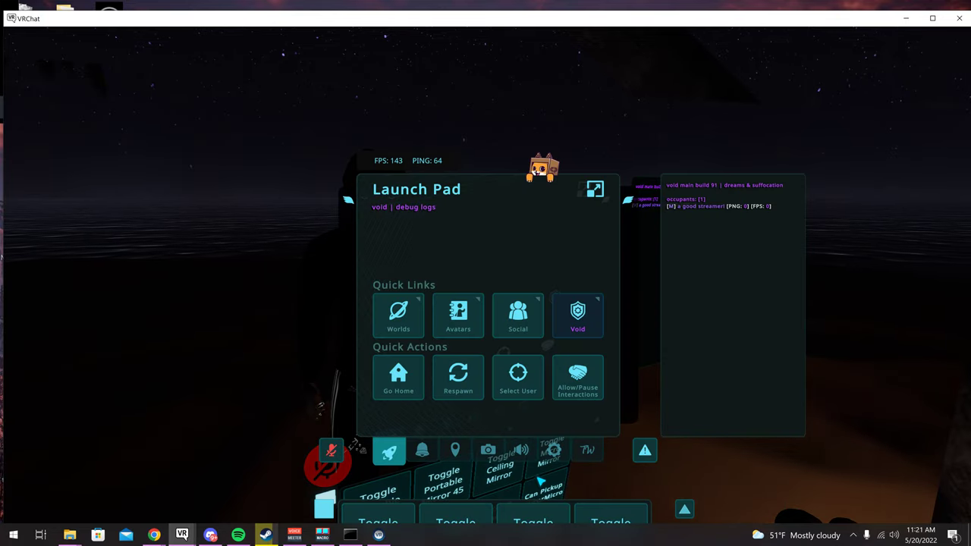
click(520, 450)
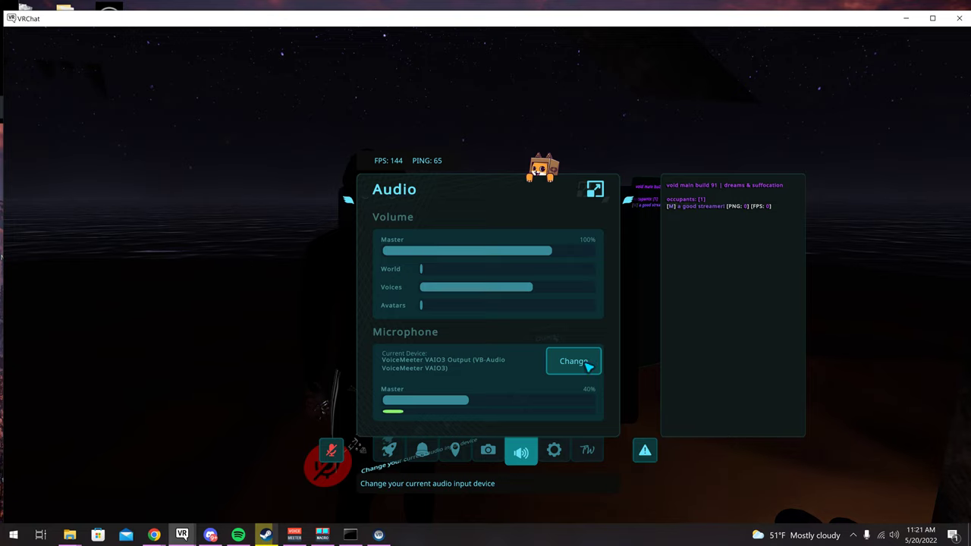
click(586, 361)
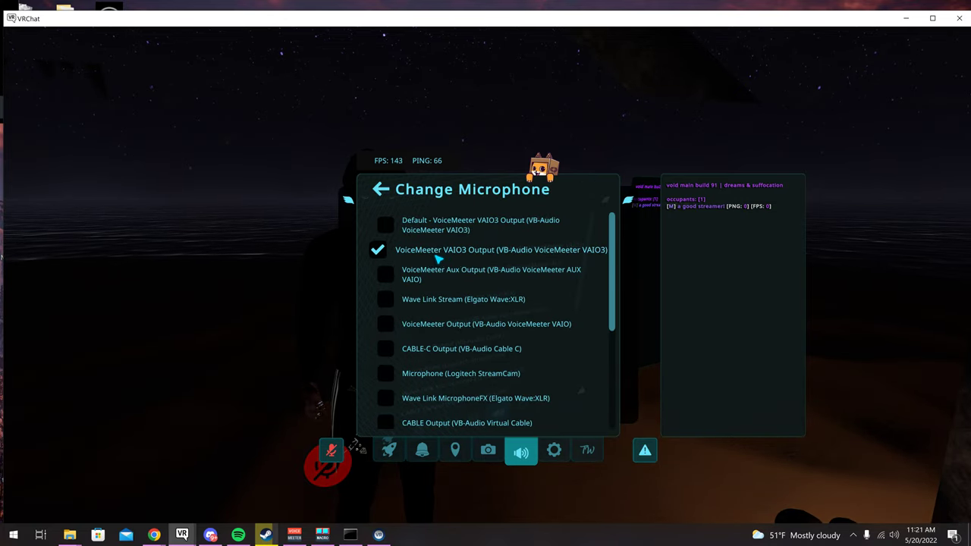
key(Escape)
Step: Unmute the in-game microphone with V and return to the Voicemeeter mixer
key(s)
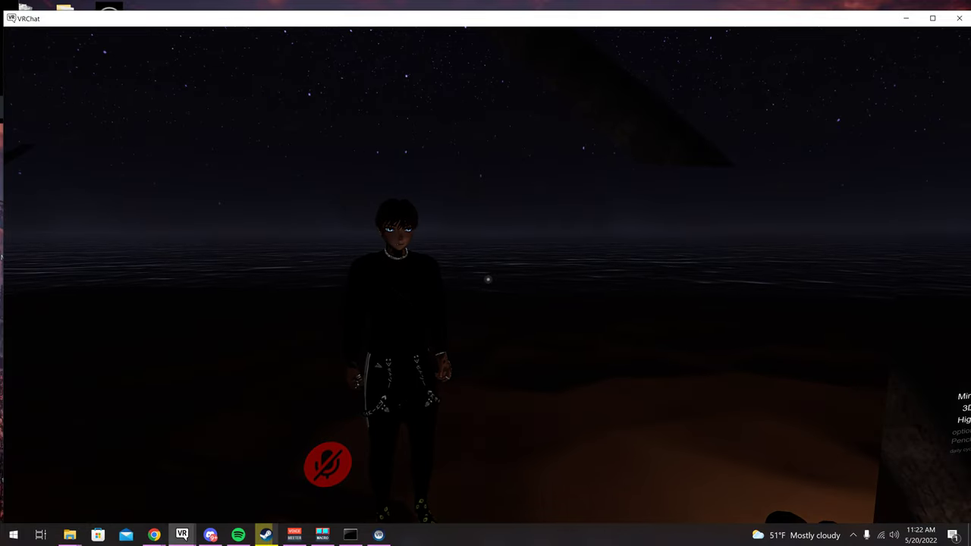
key(v)
key(super)
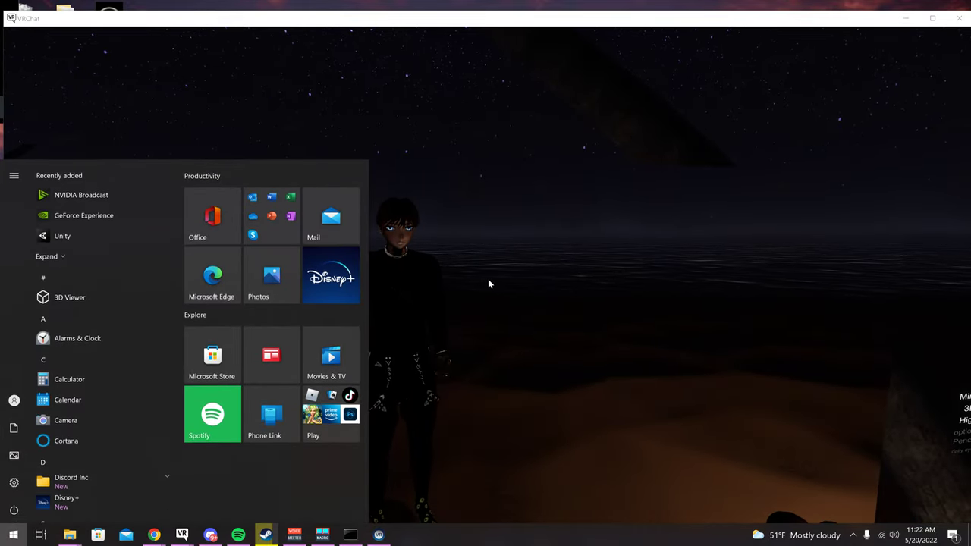
key(super)
key(super)
click(294, 535)
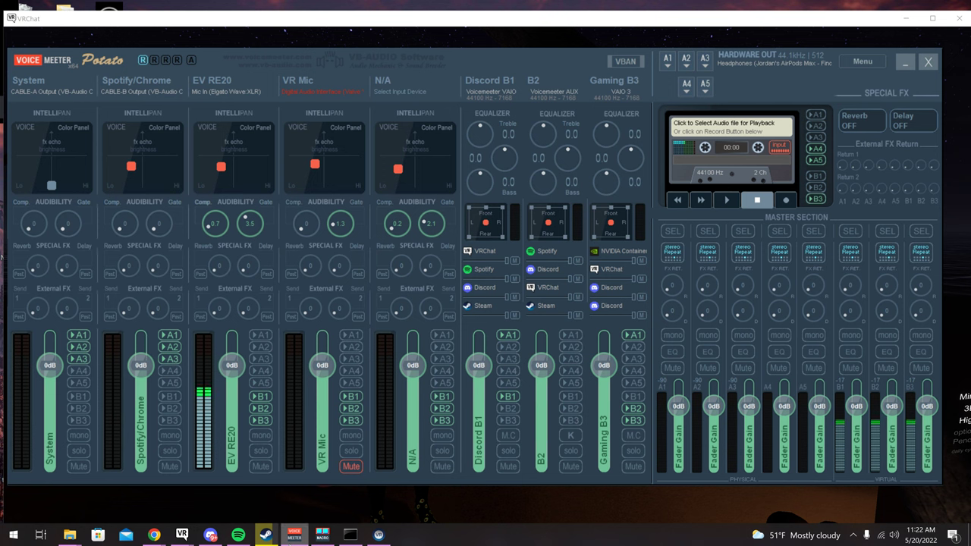
Step: Toggle the Spotify/Chrome strip's B3 Gaming bus on and off twice, leaving it off
click(170, 421)
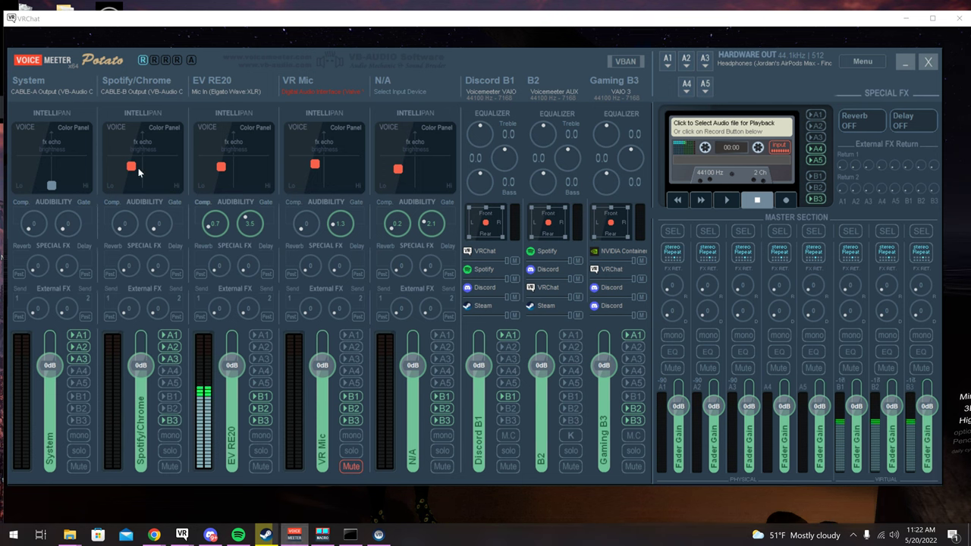
click(170, 420)
click(168, 421)
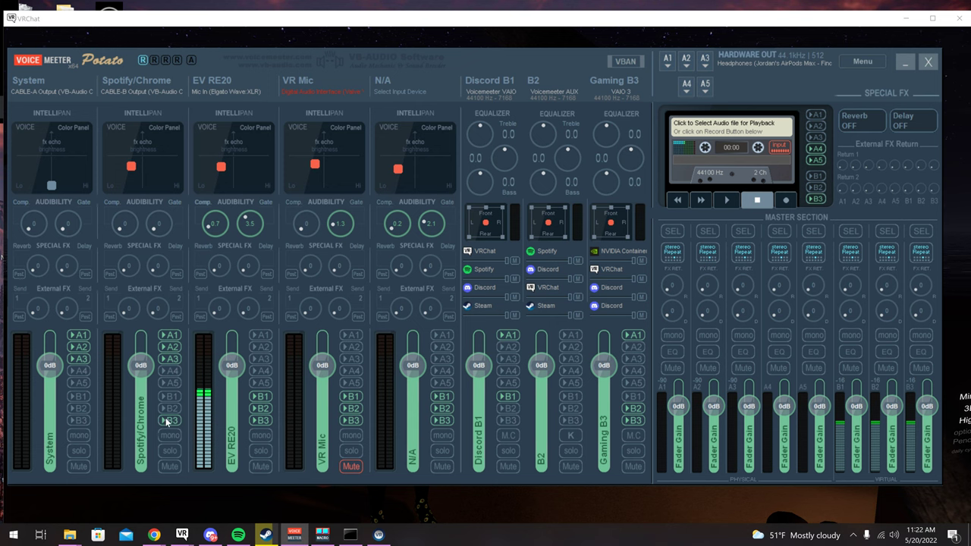
click(166, 420)
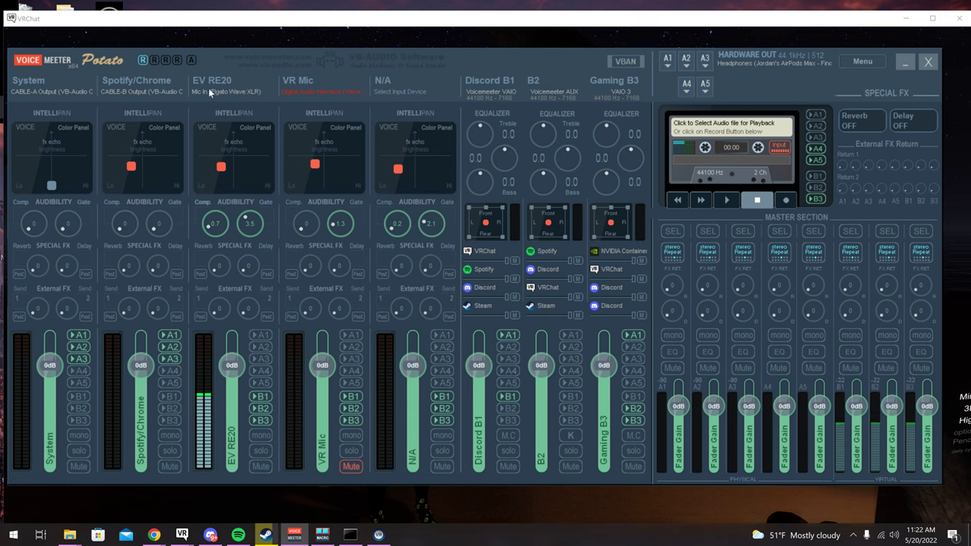
Step: Toggle 'Run MacroButtons on Voicemeeter start' off and back on in the main menu
click(860, 62)
click(878, 268)
click(872, 268)
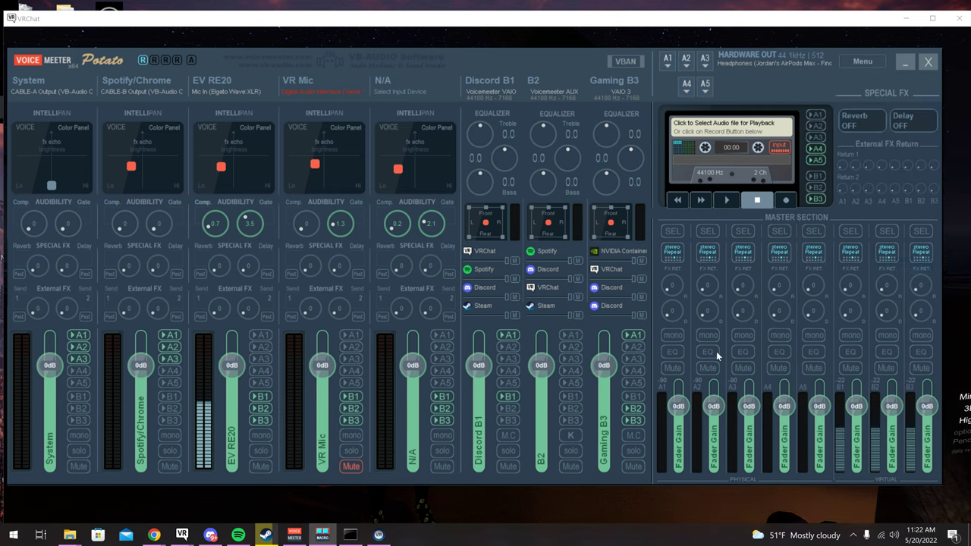
click(865, 62)
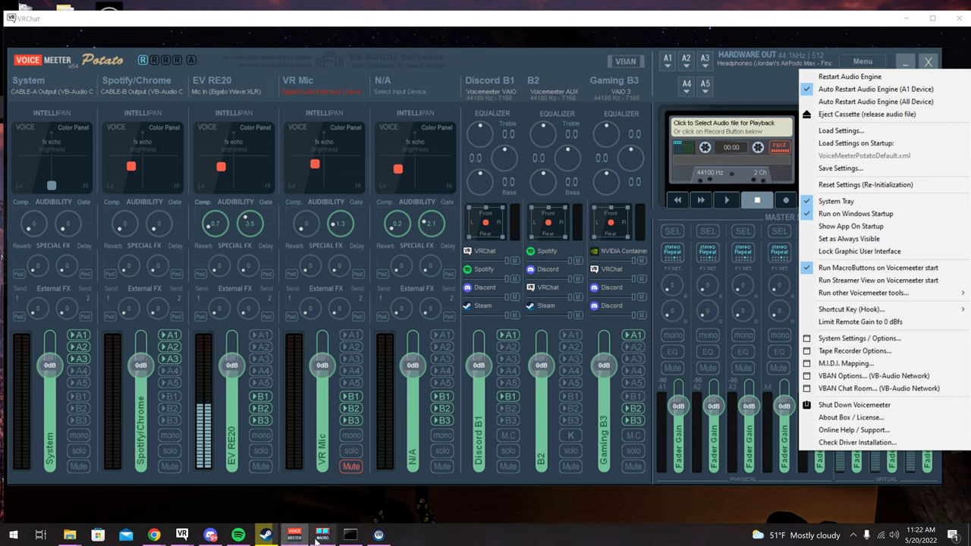
Step: Open the MacroButtons window and resize it to show Music toggle and Music no mic
click(826, 269)
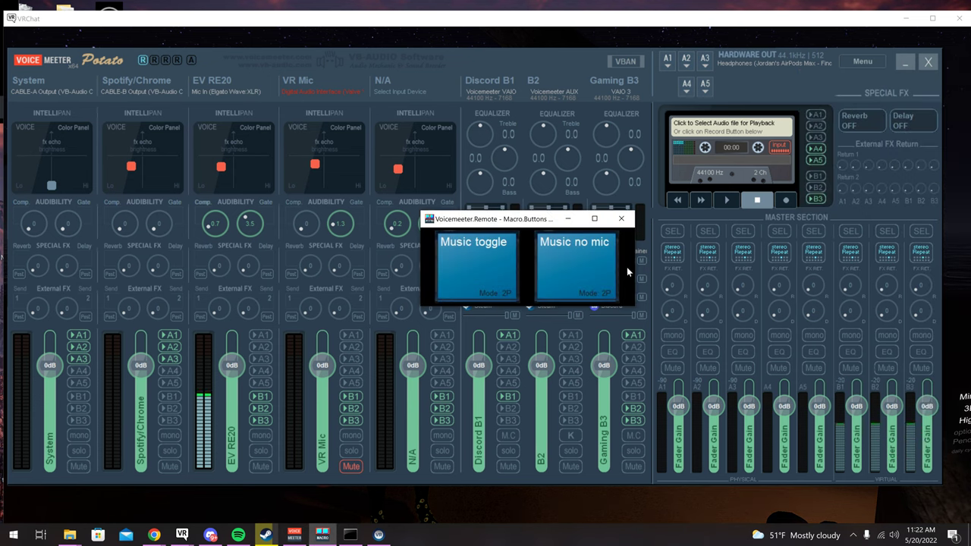
drag(636, 269, 512, 271)
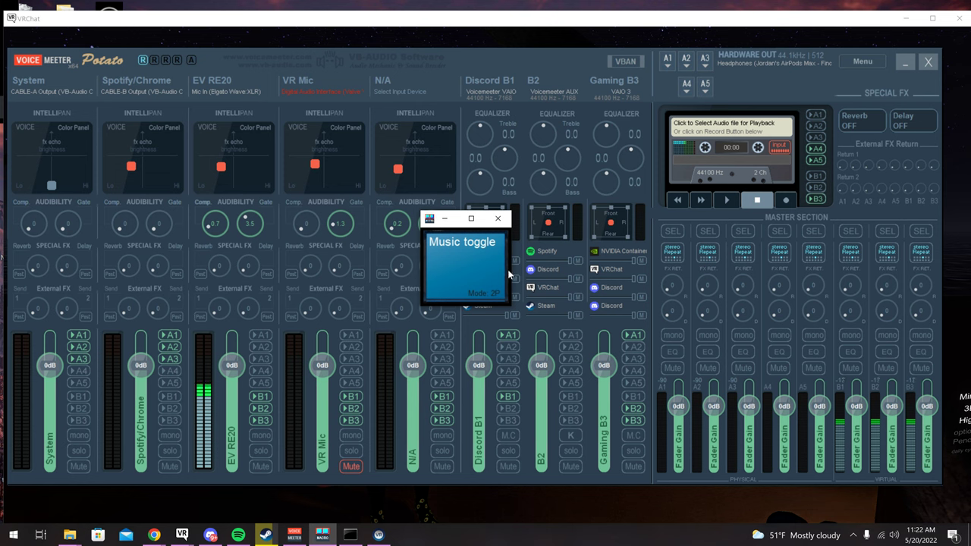
drag(512, 270, 647, 269)
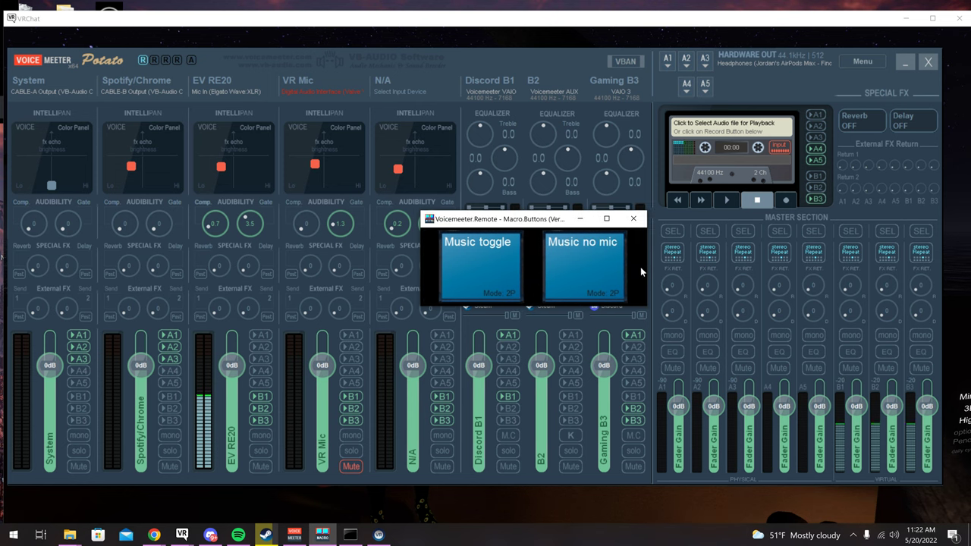